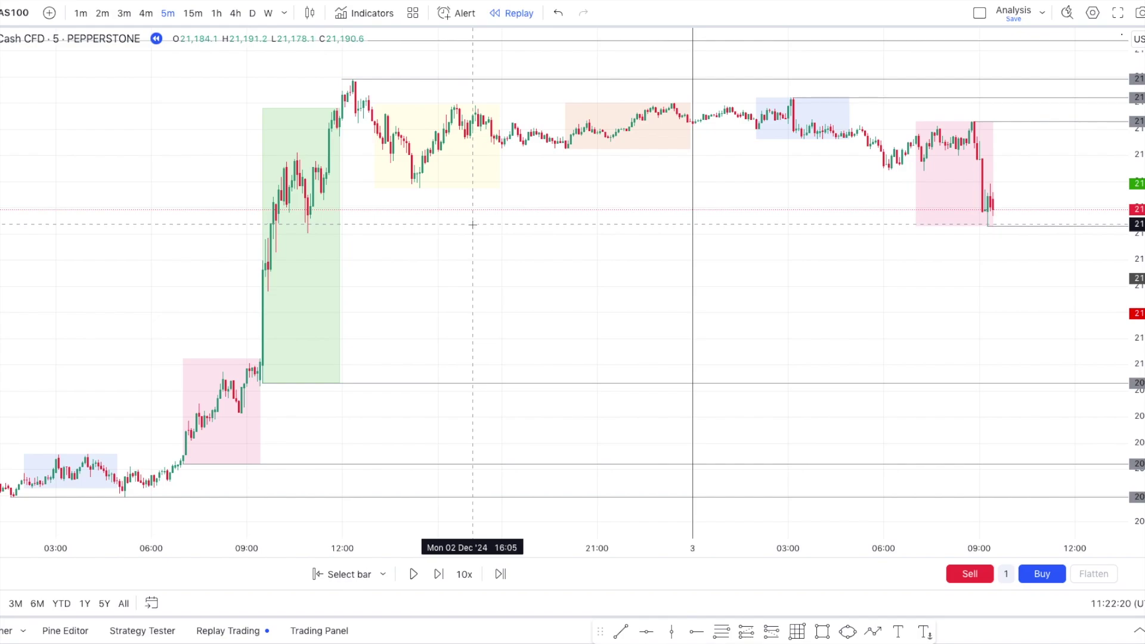
Scroll the NAS100 5-minute replay chart right to bring the latest bars into view
scroll(471, 225, "right", 5)
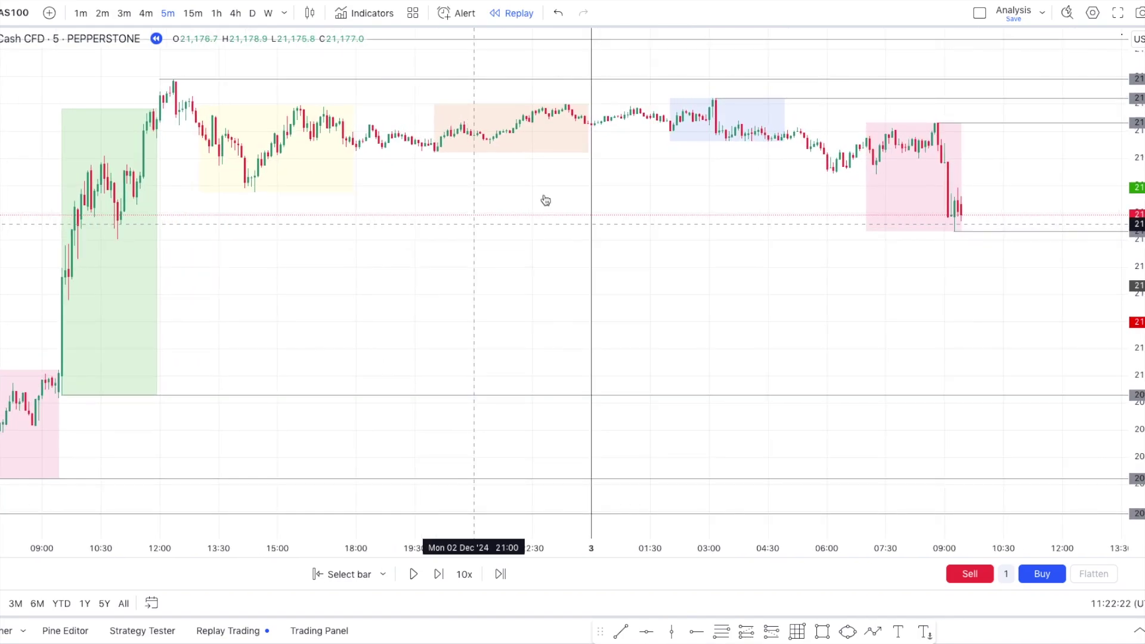
scroll(691, 154, "up", 3)
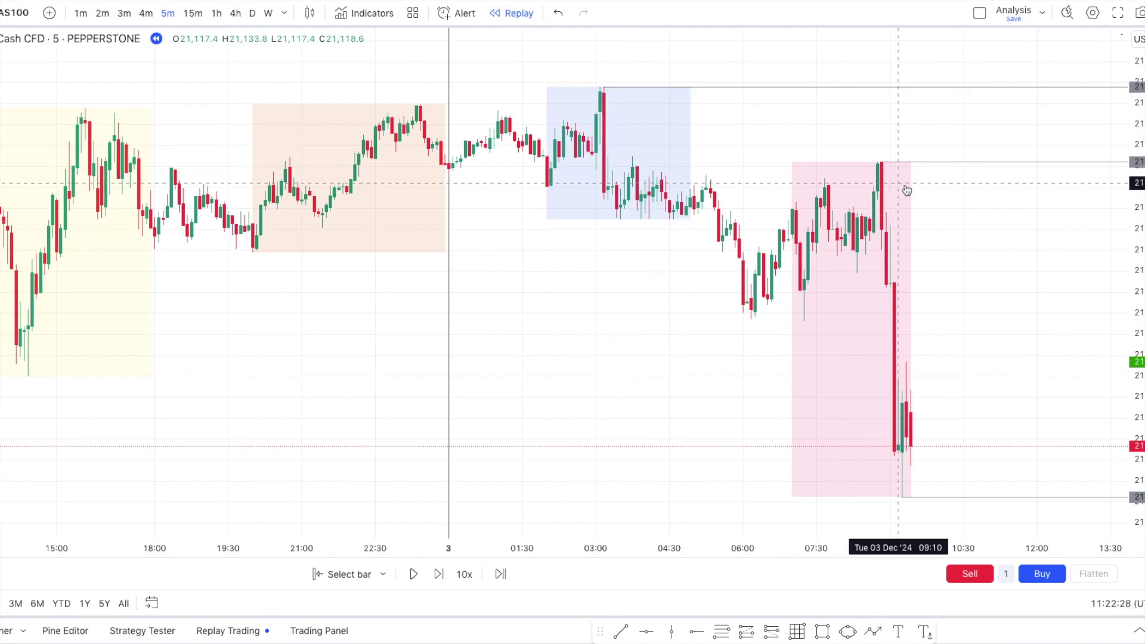
scroll(823, 225, "down", 5)
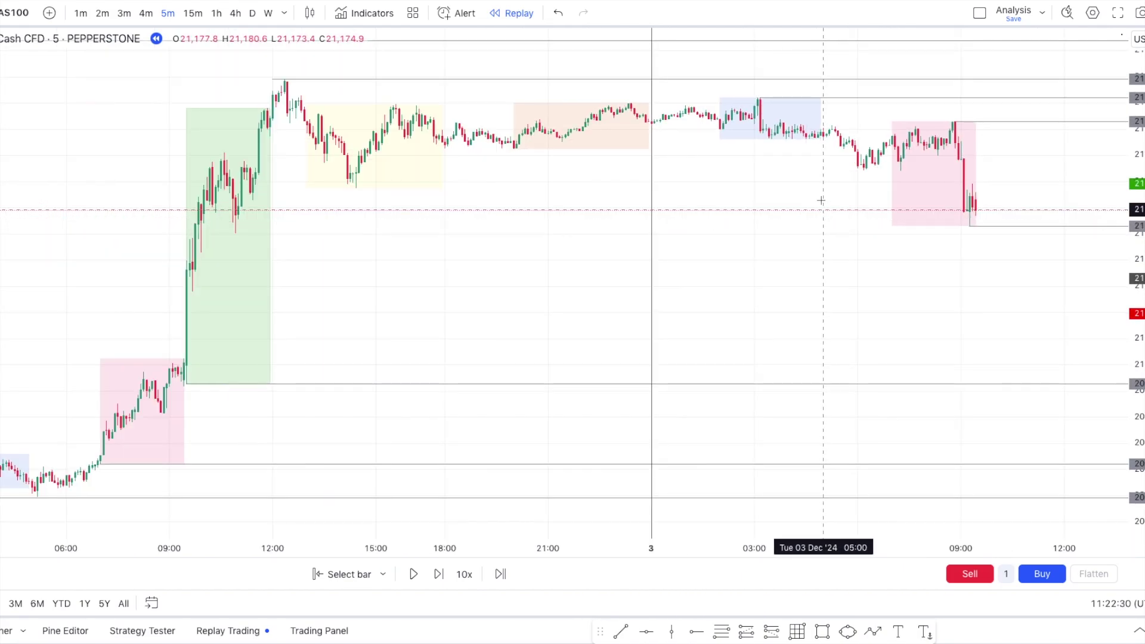
scroll(458, 326, "down", 3)
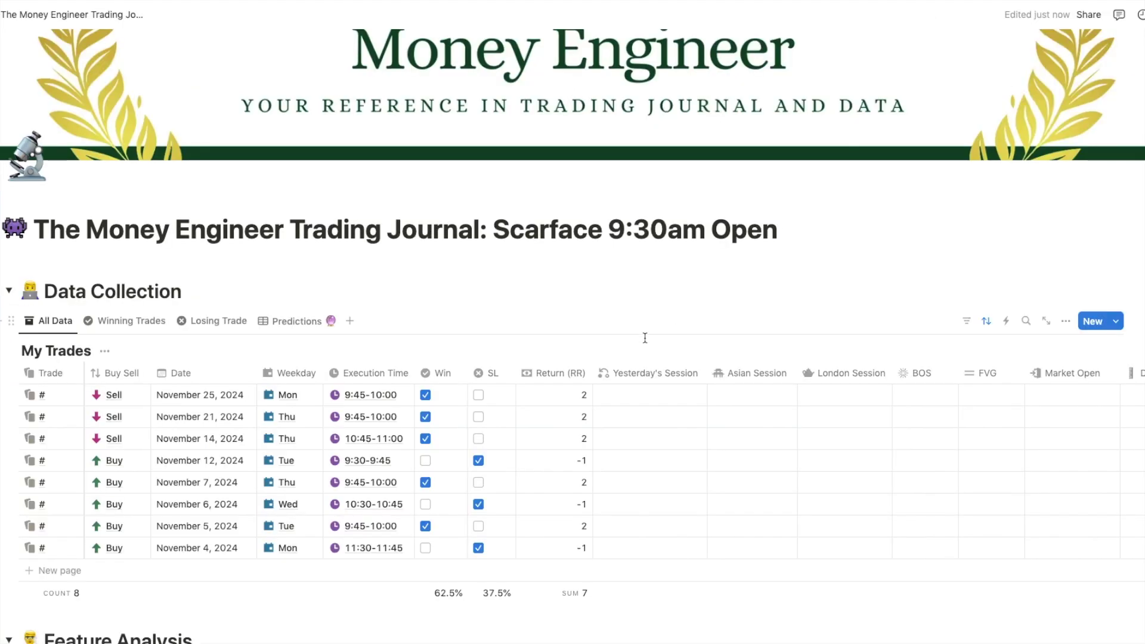
scroll(626, 432, "right", 15)
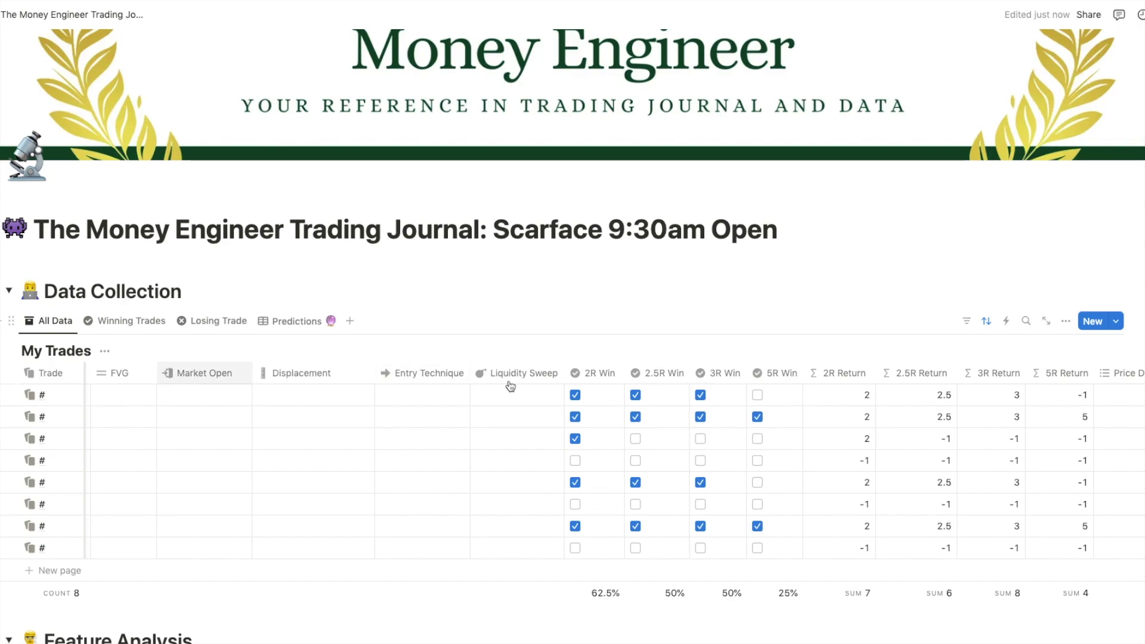
scroll(632, 381, "left", 10)
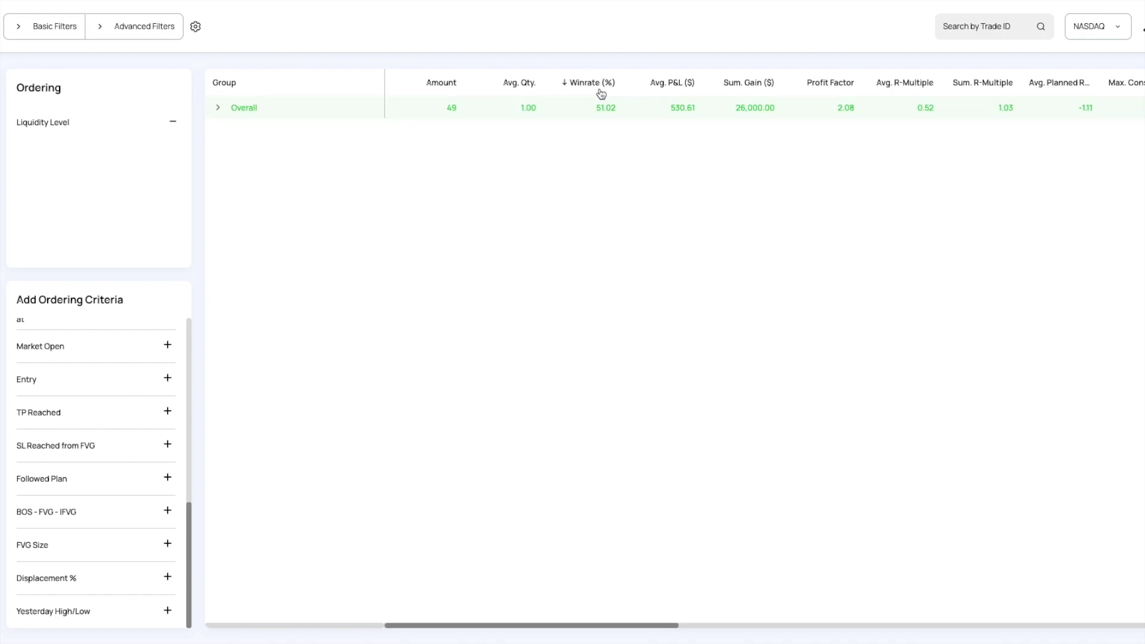
Expand the Advanced Filters dropdown rows above the trade statistics table
left_click(127, 33)
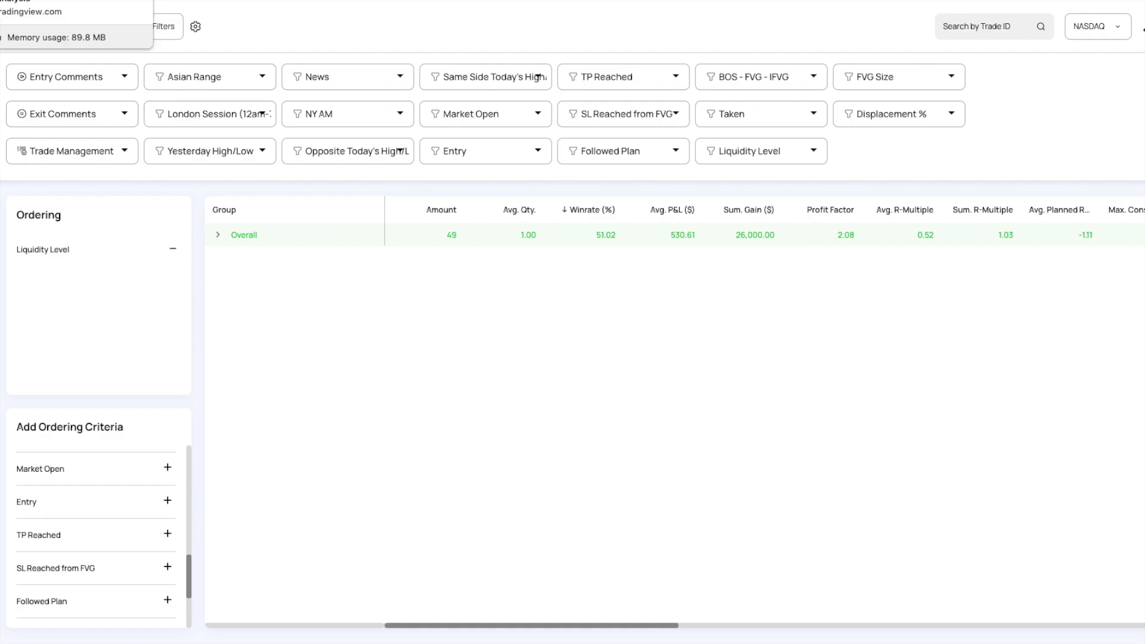
scroll(455, 222, "up", 2)
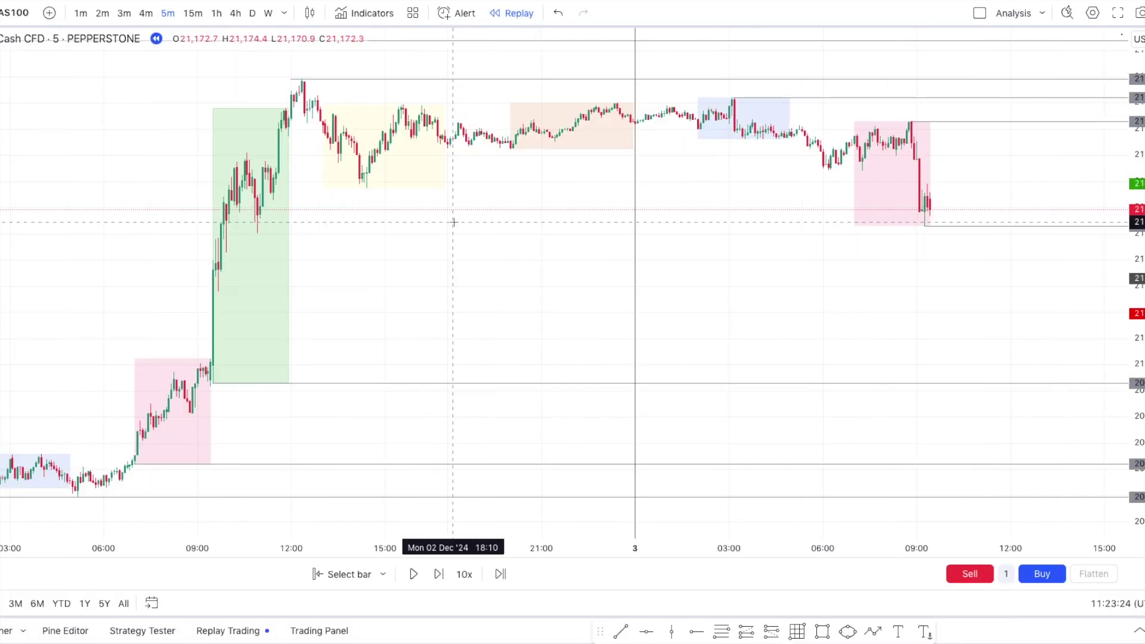
Switch NAS100 to 1-minute and step the replay forward six bars past 09:30
left_click(81, 14)
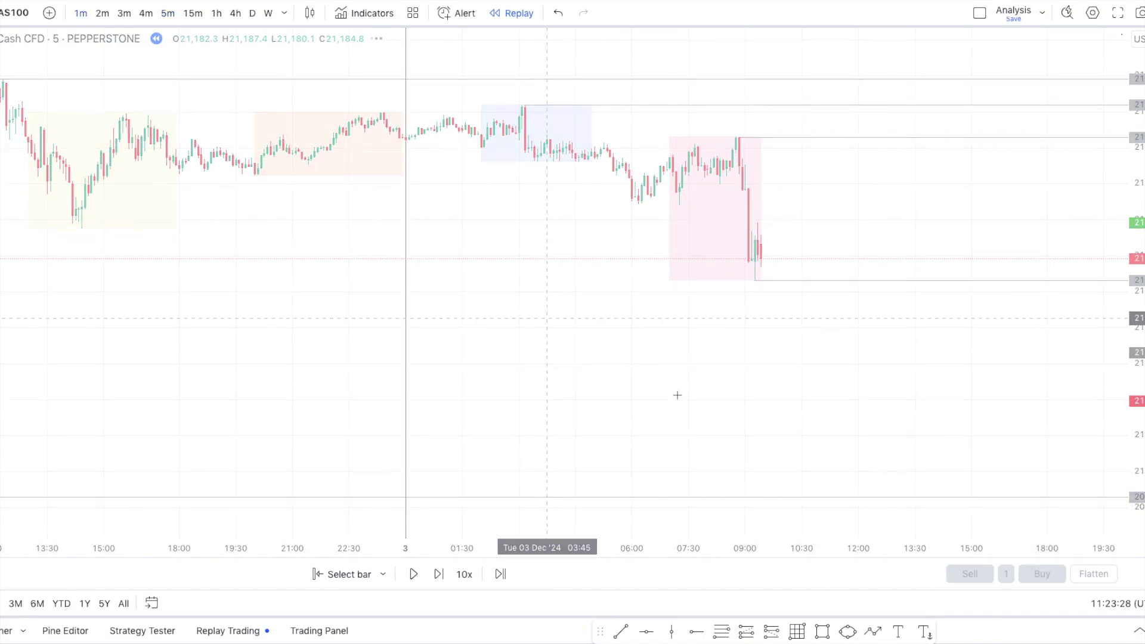
left_click(442, 576)
left_click(440, 574)
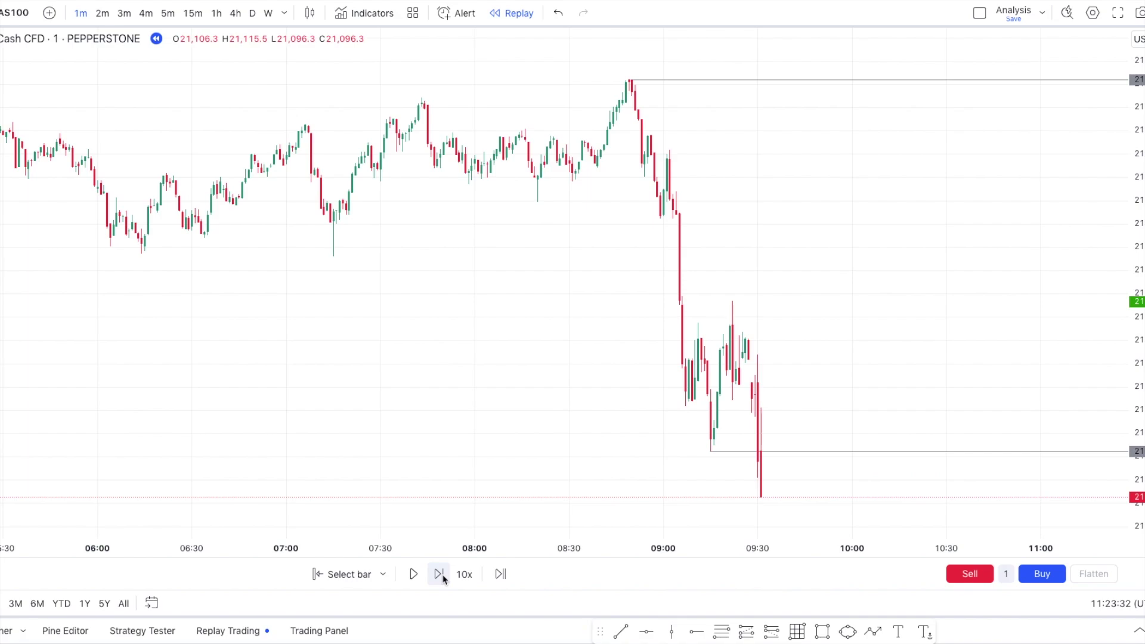
left_click(441, 575)
left_click(442, 576)
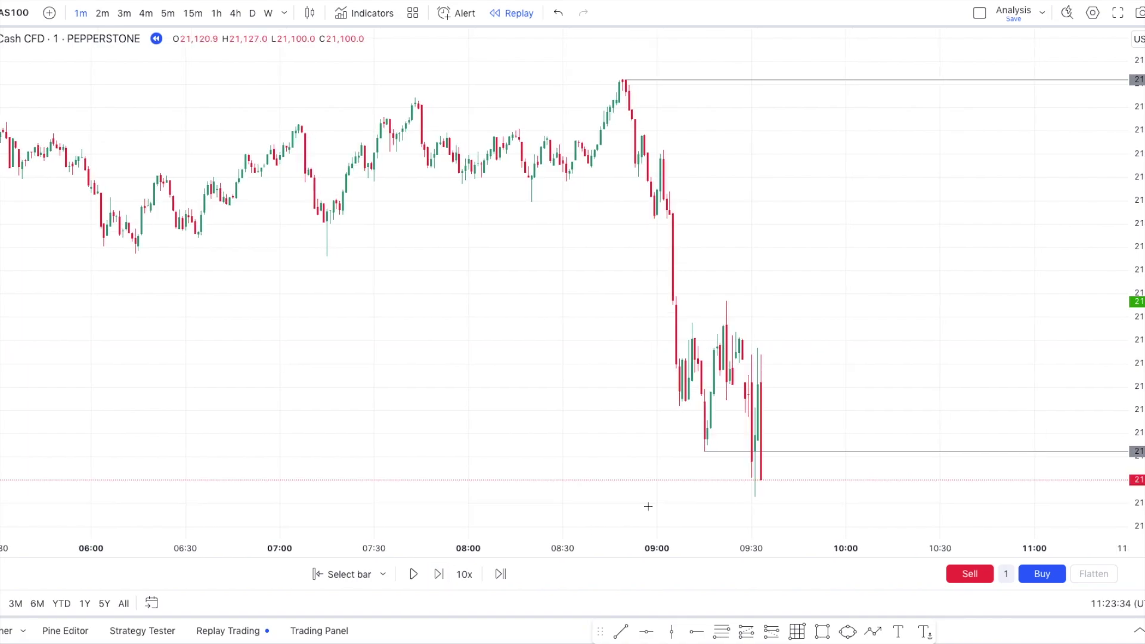
left_click(438, 576)
left_click(439, 575)
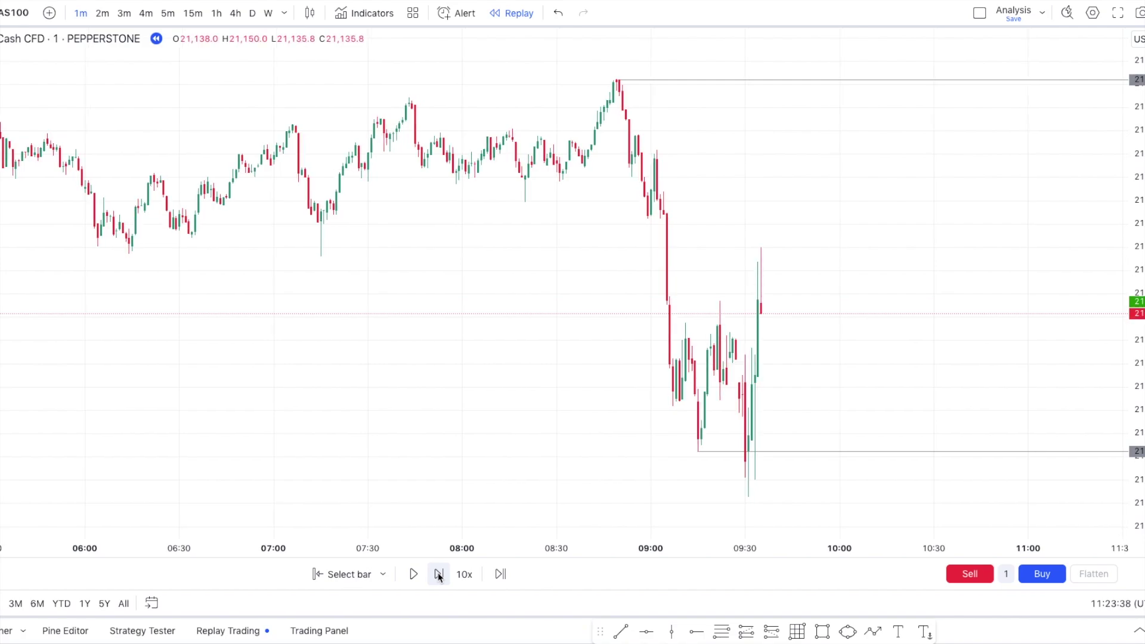
left_click(848, 632)
Circle the 09:20 candles with an ellipse and mark a grey zone right of the 09:33 bar
left_click_drag(718, 291, 719, 341)
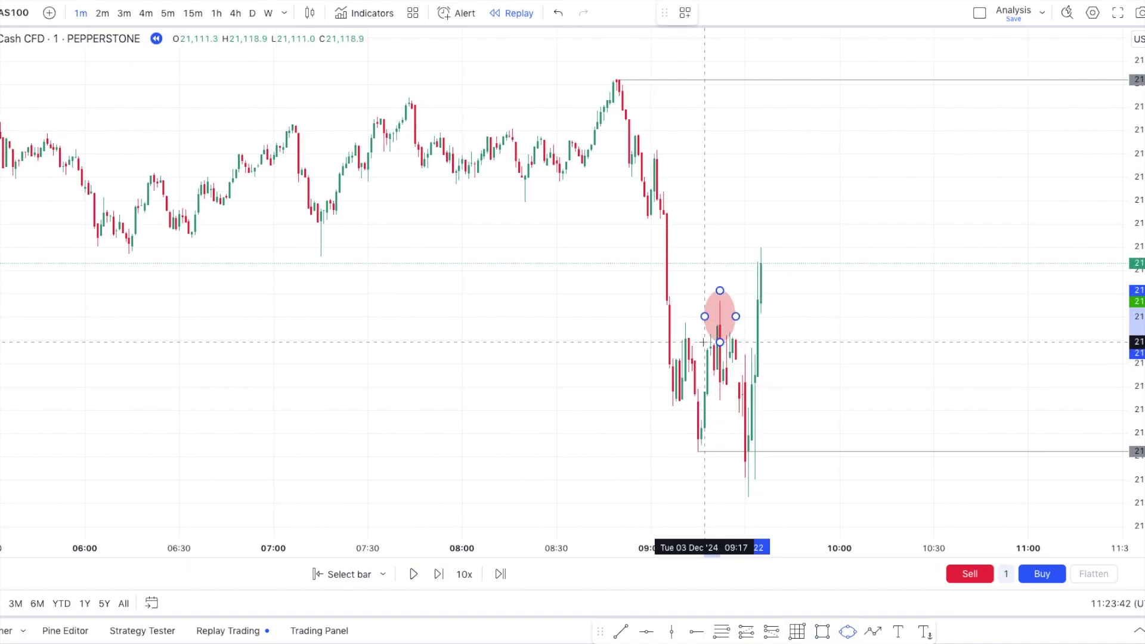
left_click(822, 632)
mouse_move(755, 355)
left_mouse_down()
mouse_move(907, 330)
mouse_move(908, 313)
left_mouse_up()
scroll(923, 282, "up", 3)
Draw a Fibonacci retracement from the 09:31 low to the high, then delete it
left_click(721, 632)
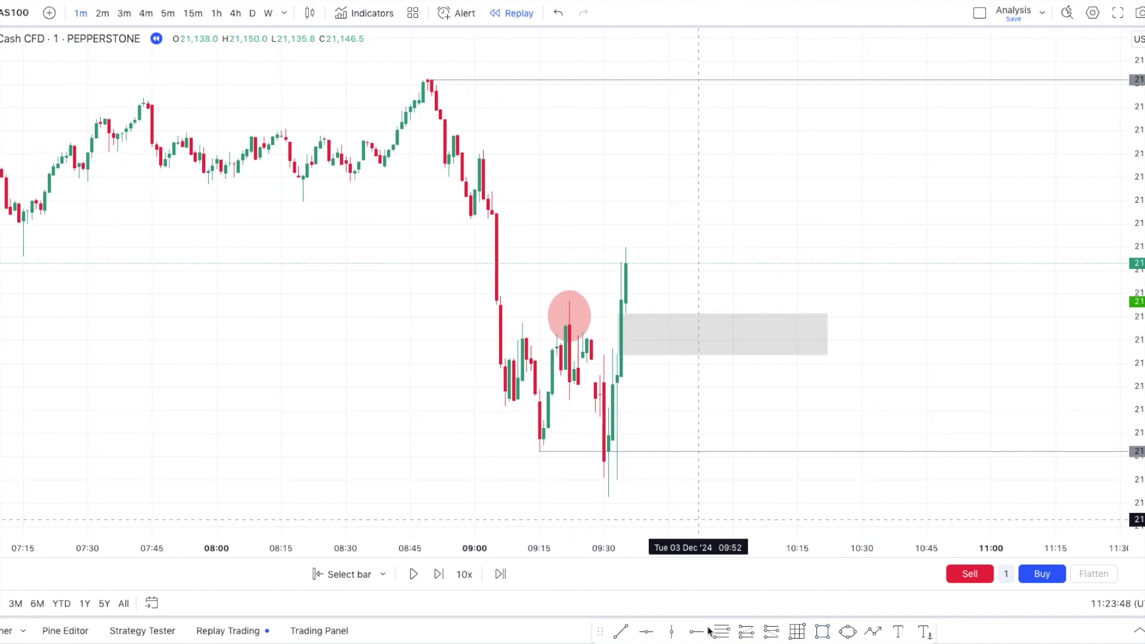
left_click(625, 247)
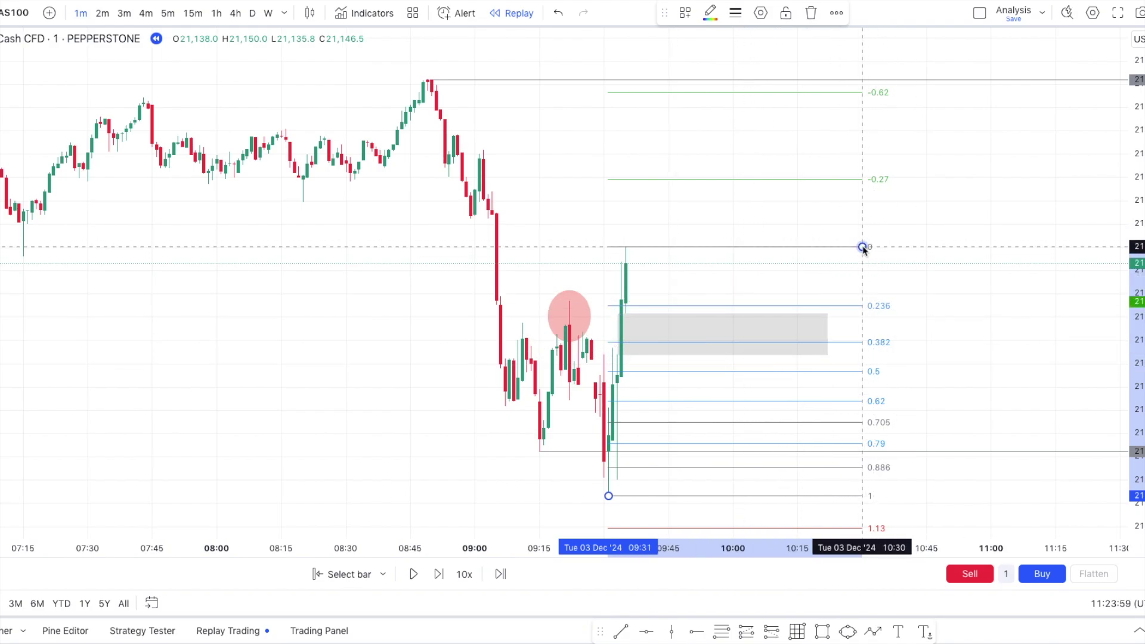
key("Delete")
scroll(862, 247, "up", 1)
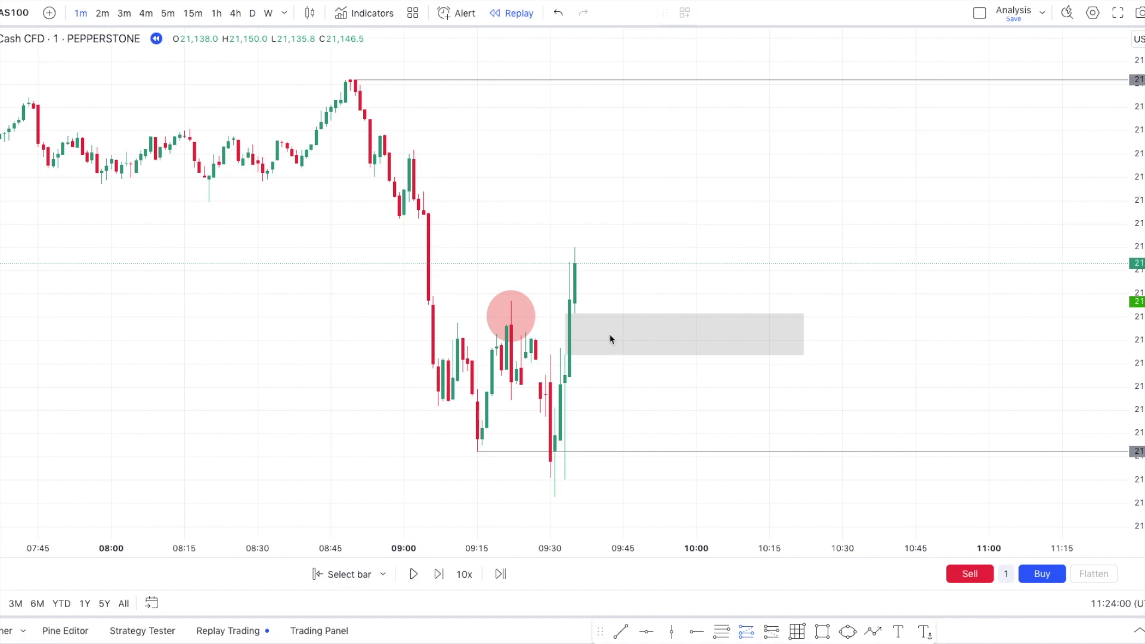
Place a long at the grey zone: 39.5-point stop, 78.8-point target (1.99 R:R), then back to 5-minute
left_click(583, 313)
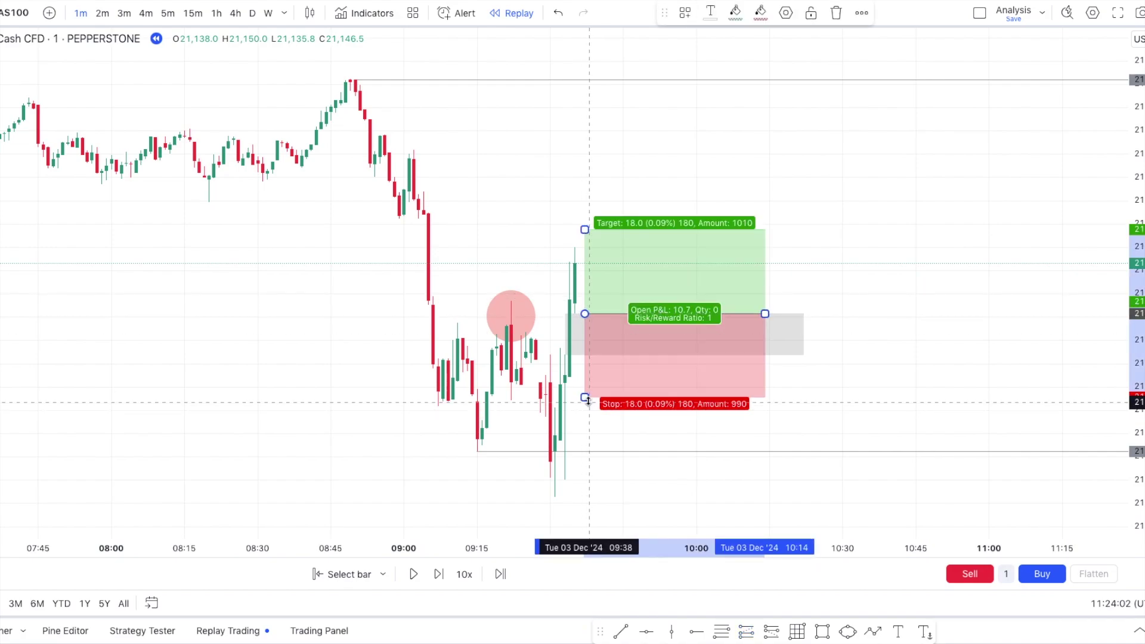
left_click_drag(584, 398, 585, 496)
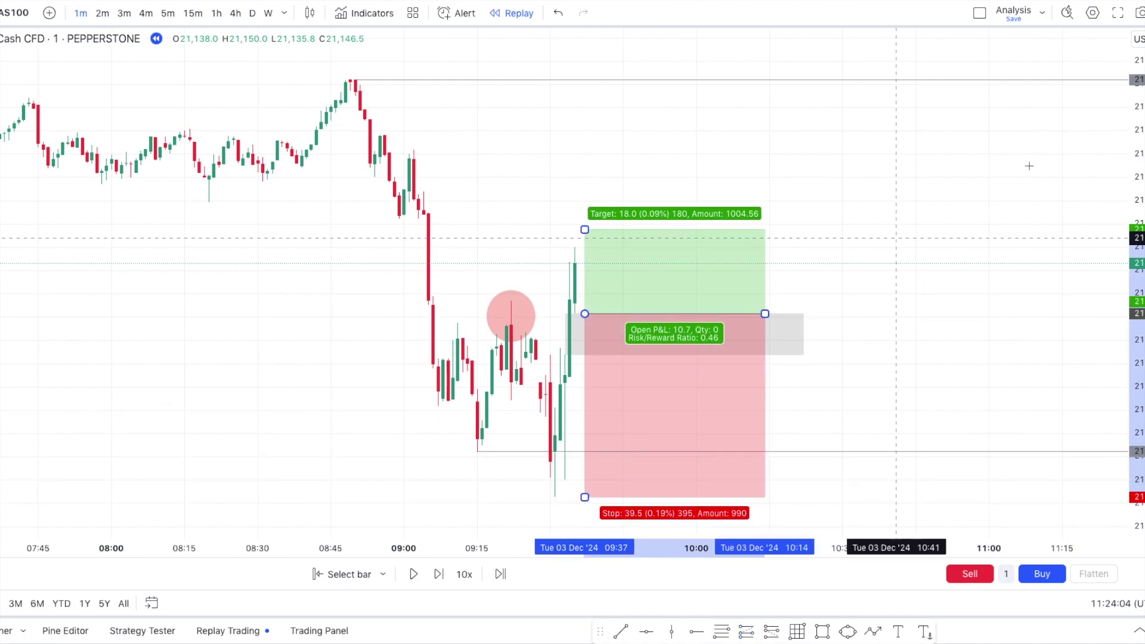
left_click_drag(1142, 262, 1143, 304)
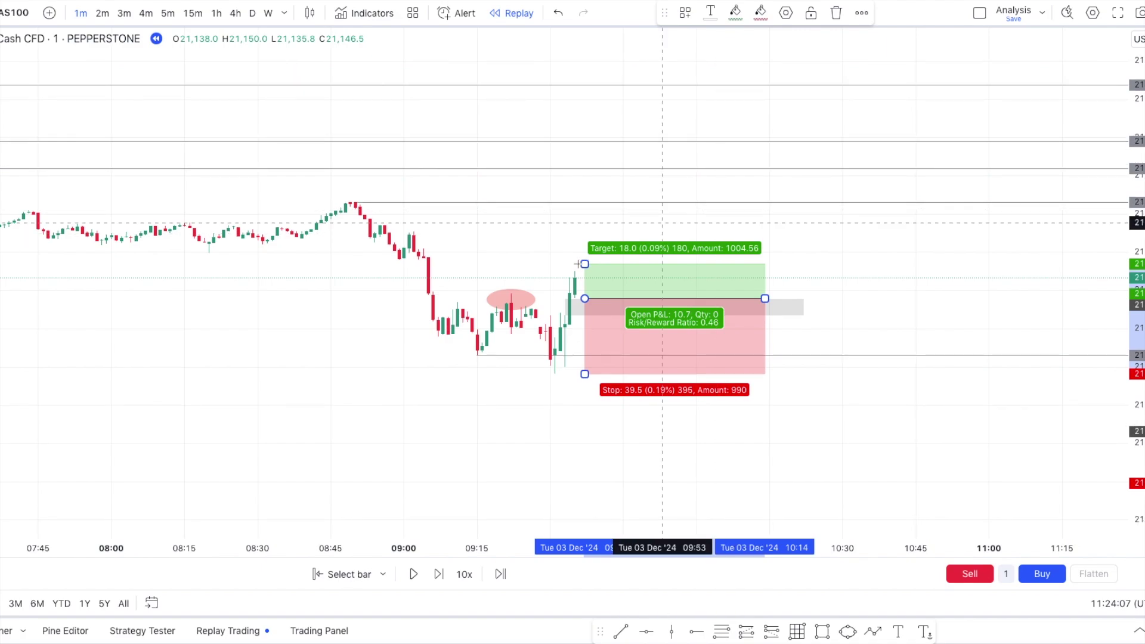
left_click_drag(584, 263, 585, 147)
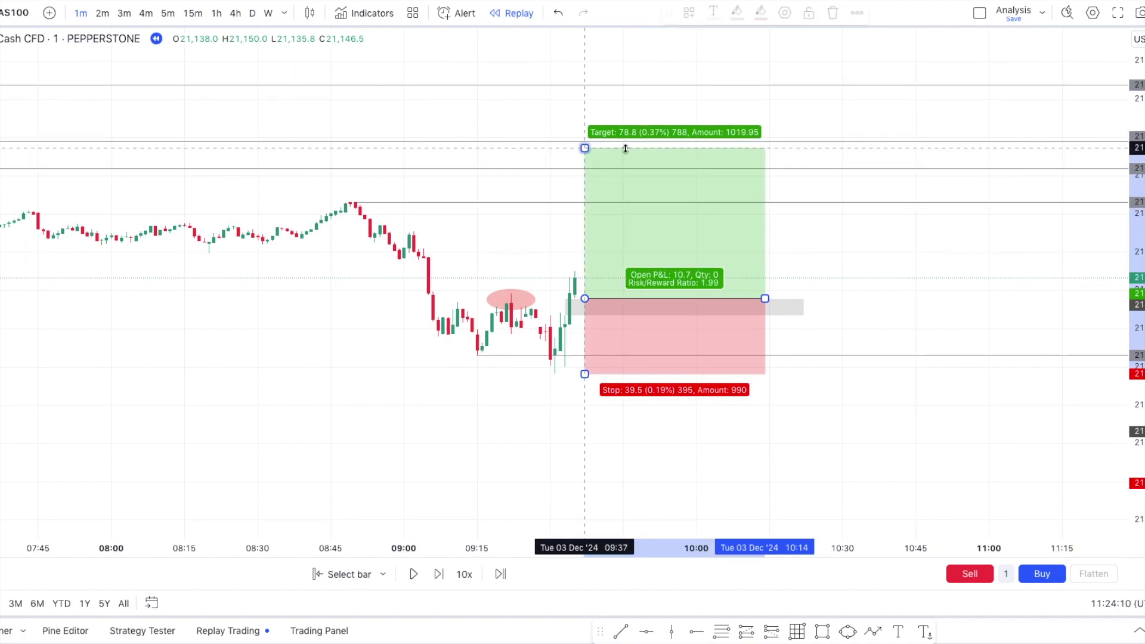
double_click(1143, 125)
left_click(167, 13)
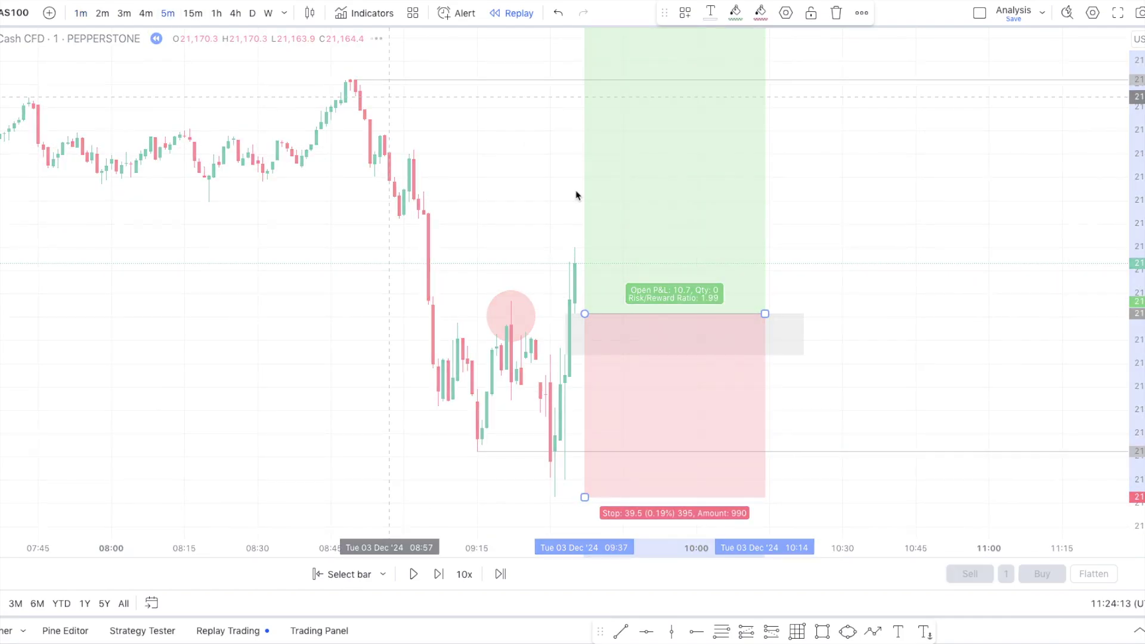
scroll(730, 231, "down", 3)
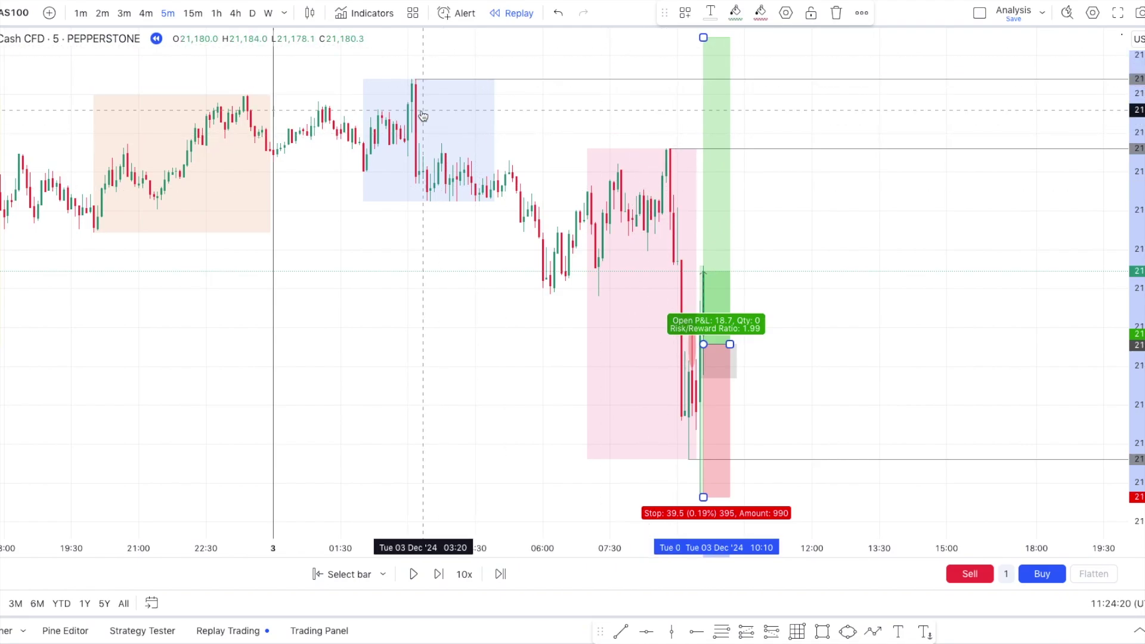
scroll(421, 113, "down", 2)
scroll(269, 89, "down", 2)
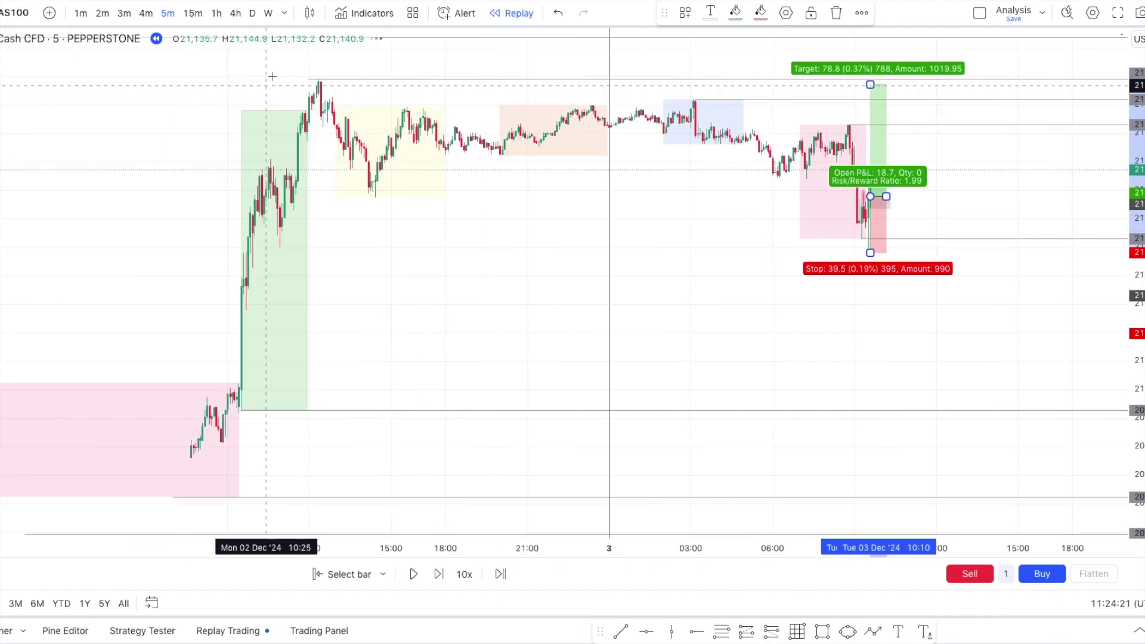
scroll(352, 83, "down", 1)
scroll(373, 77, "down", 1)
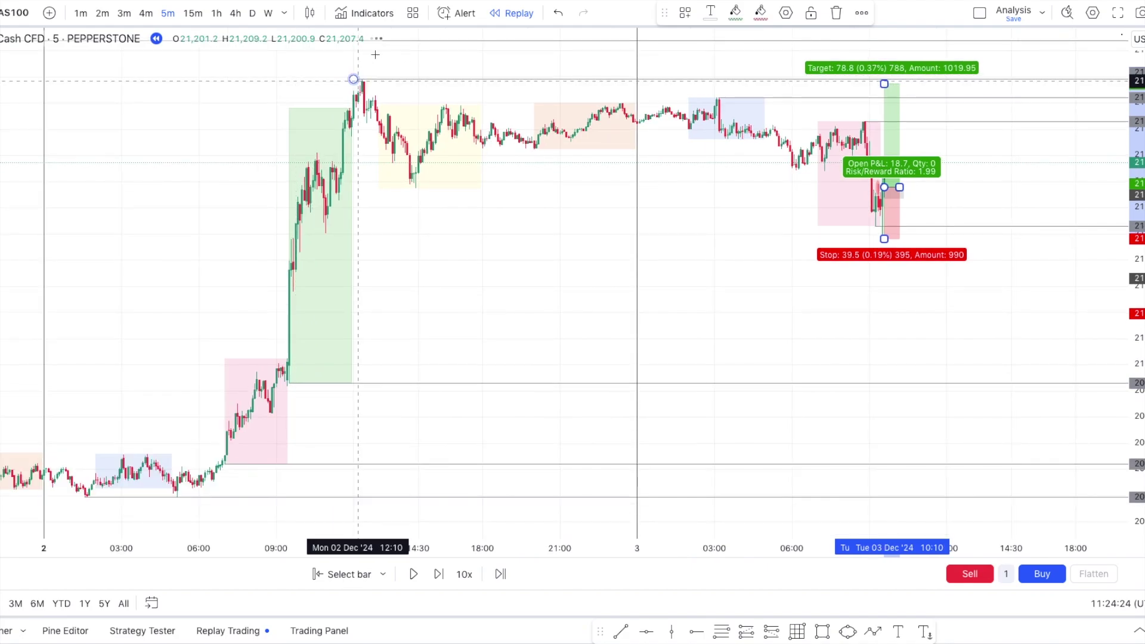
left_click(665, 225)
scroll(665, 229, "up", 4)
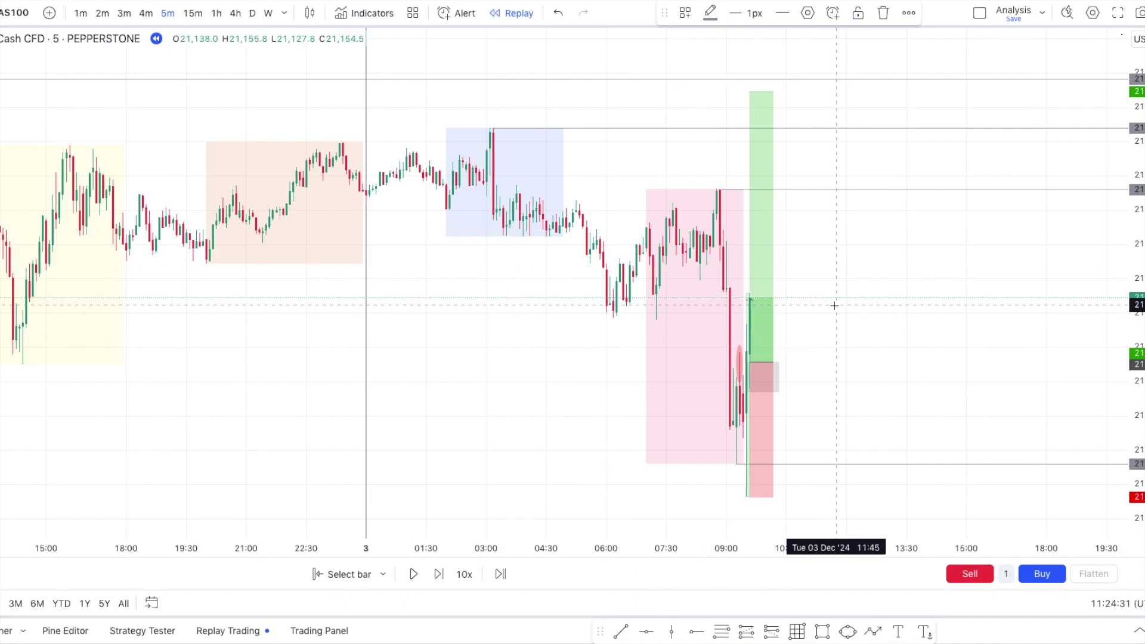
scroll(473, 145, "down", 1)
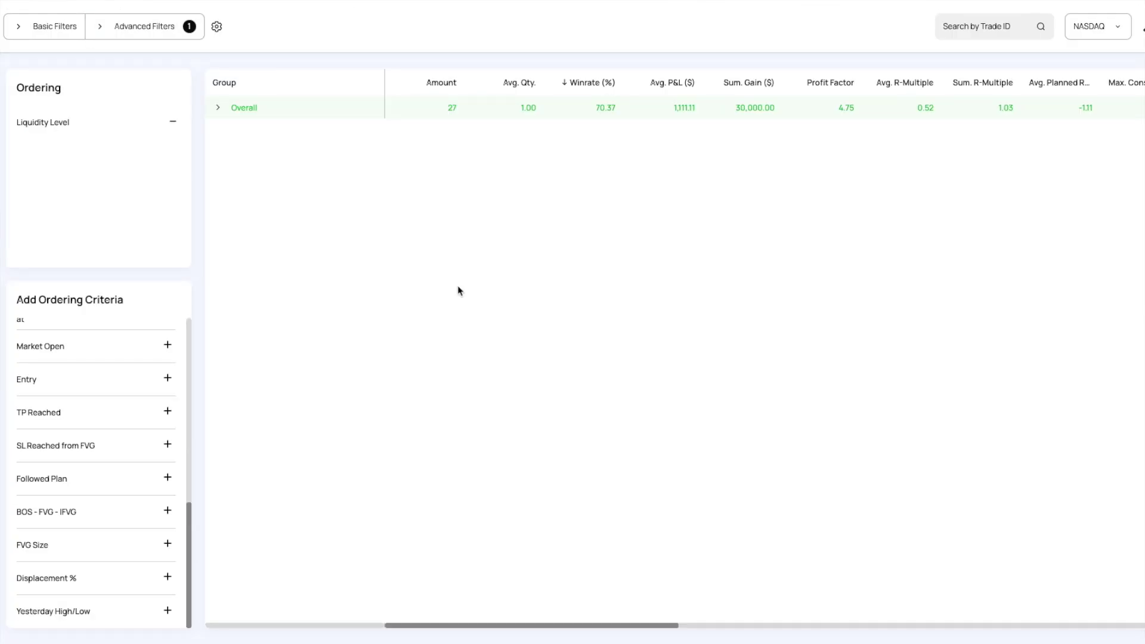
Remove Liquidity Level from the Ordering criteria, leaving only the Overall group
left_click(172, 122)
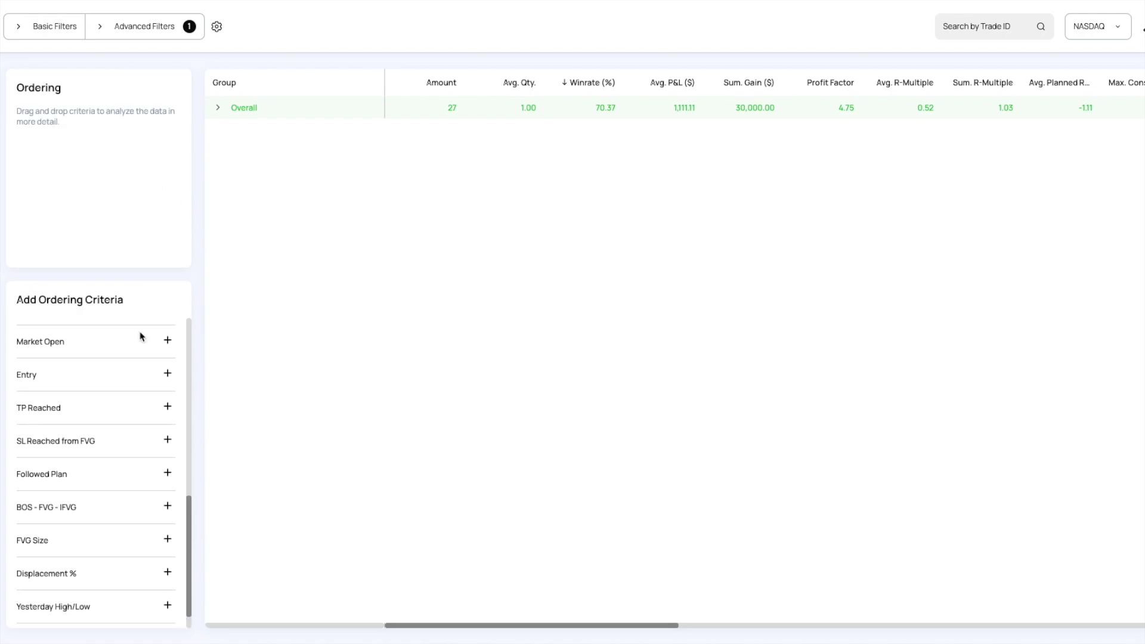
scroll(122, 467, "down", 1)
scroll(122, 468, "up", 4)
scroll(122, 467, "up", 4)
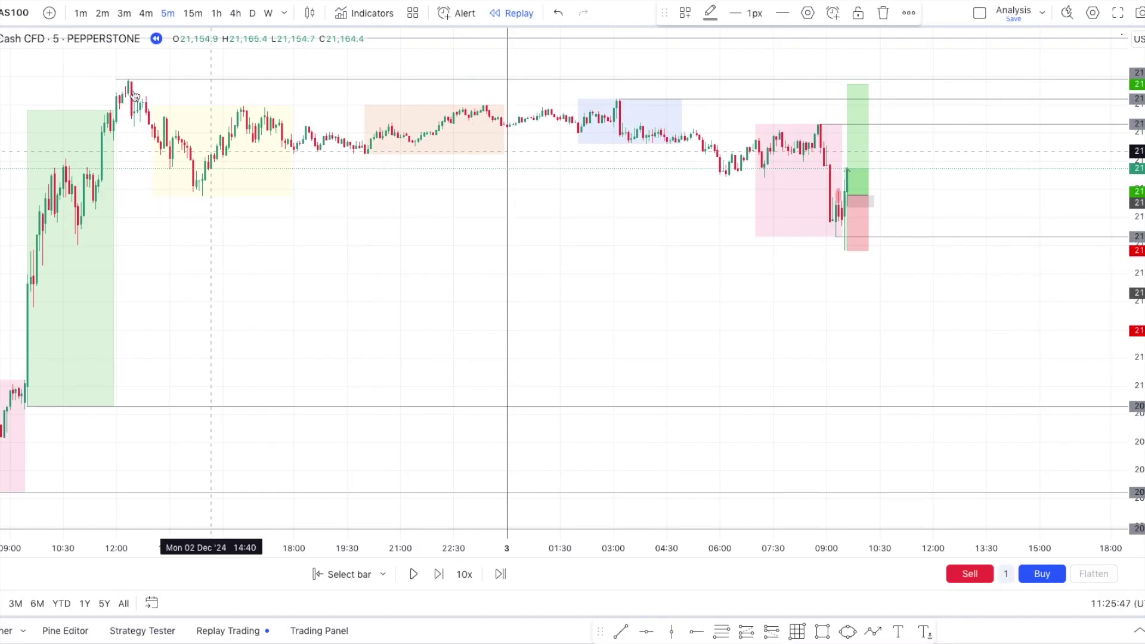
Switch to 1-minute candles and replay bars forward to about 10:04 as price rallies
key("1")
key("Return")
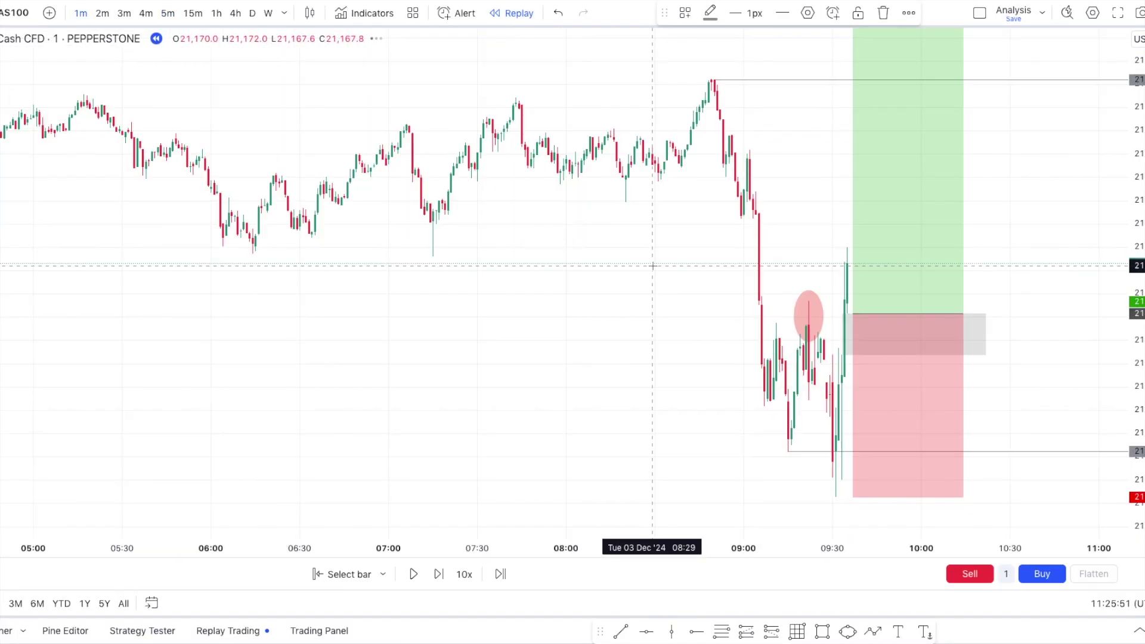
scroll(652, 266, "up", 8)
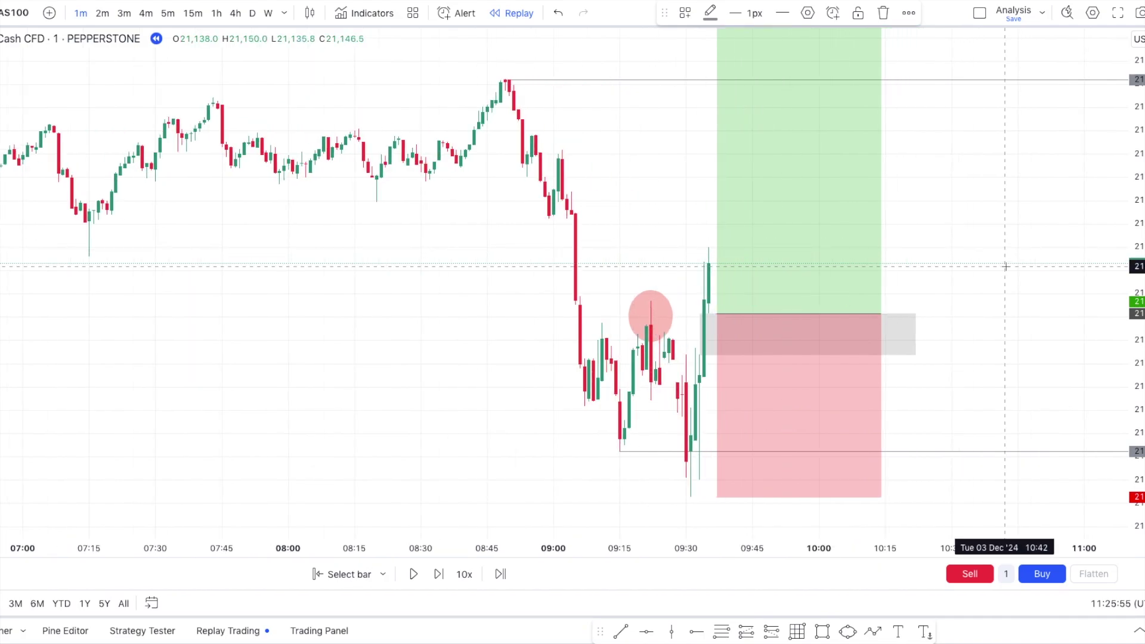
scroll(1006, 267, "up", 2)
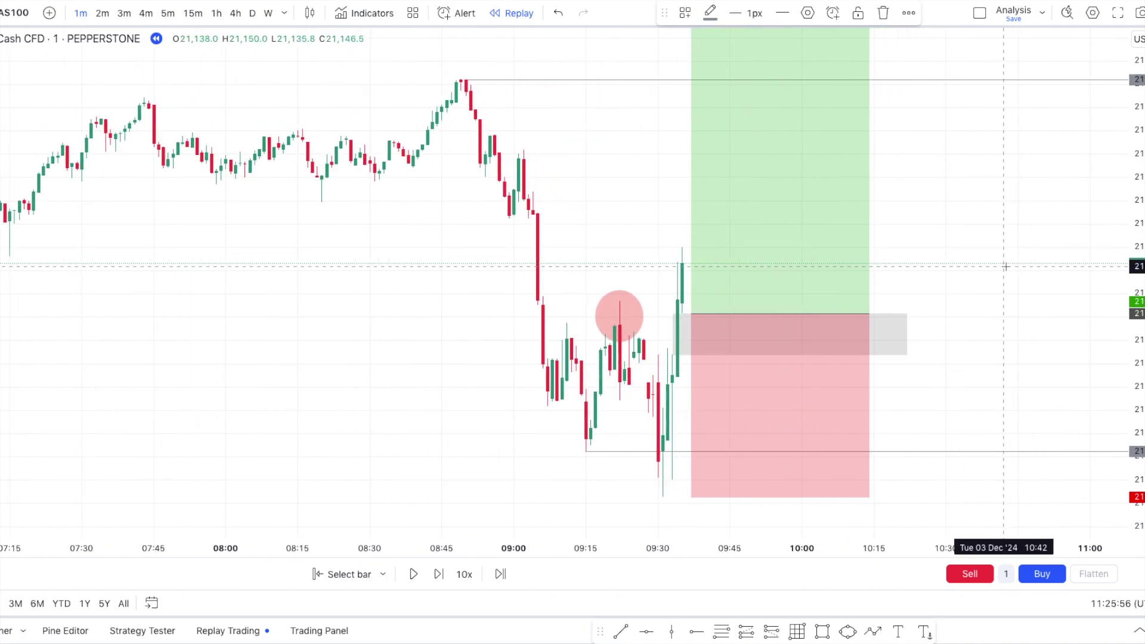
left_click(438, 574)
left_click(438, 575)
left_click(438, 574)
left_click(439, 574)
left_click(438, 574)
left_click(438, 574)
left_click(438, 574)
left_click(438, 574)
left_click(439, 574)
left_click(438, 574)
left_click(438, 574)
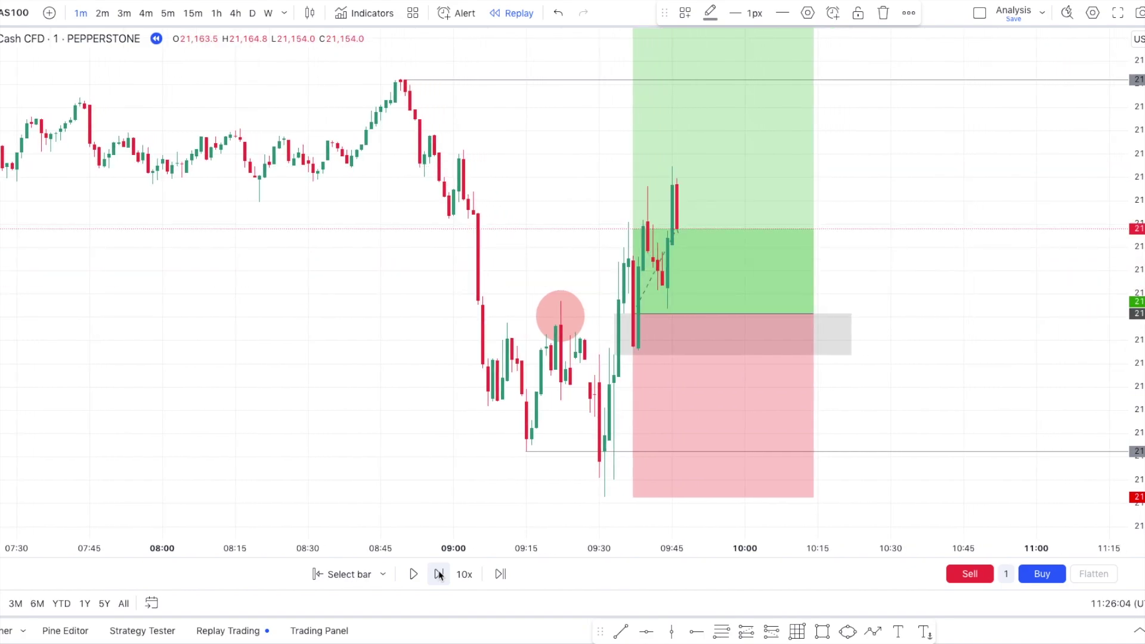
left_click(439, 575)
left_click(438, 574)
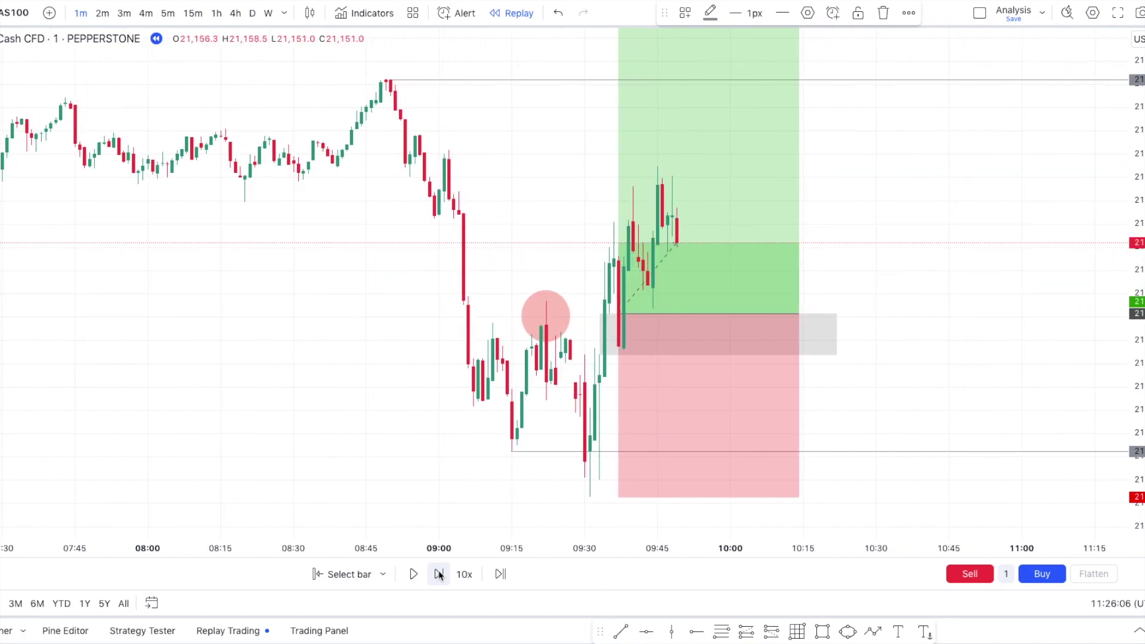
left_click(438, 574)
left_click(438, 573)
left_click(439, 574)
left_click(438, 573)
left_click(438, 574)
left_click(438, 573)
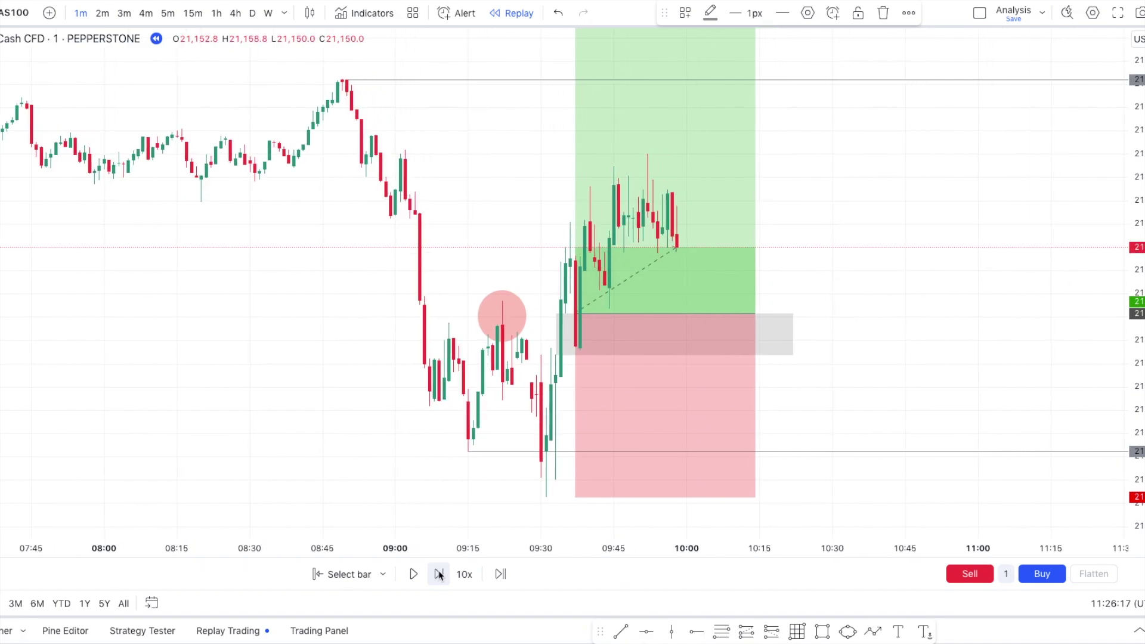
left_click(439, 573)
left_click(439, 573)
left_click(438, 573)
left_click(438, 574)
left_click(438, 574)
left_click(439, 573)
left_click(438, 574)
left_click(438, 574)
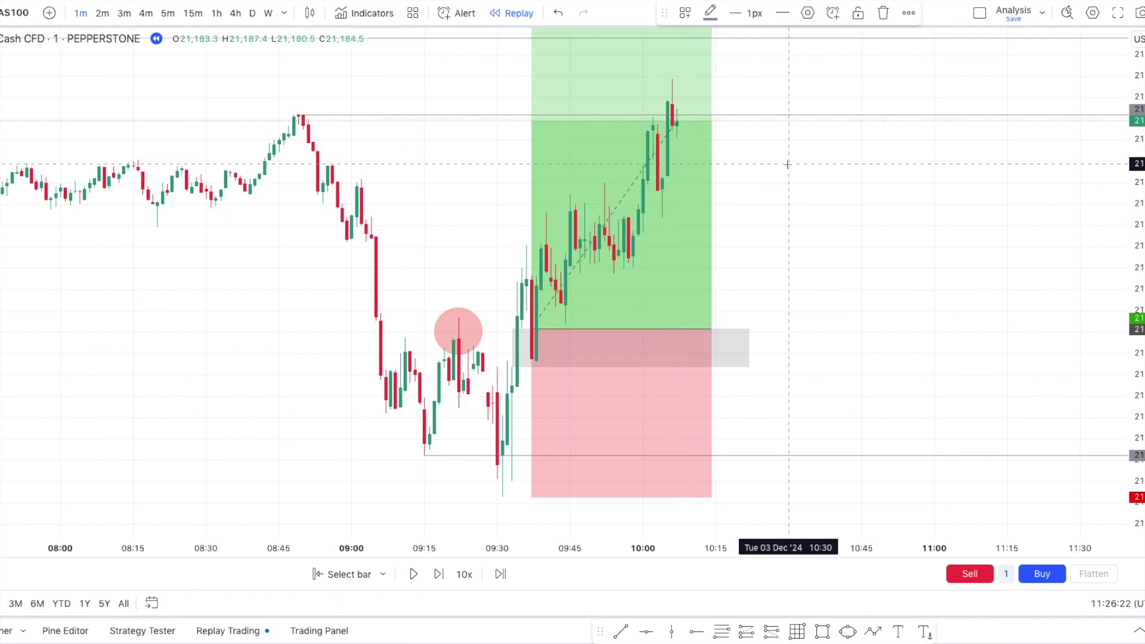
Advance three more bars and circle the latest pullback candles with an ellipse
scroll(784, 163, "up", 1)
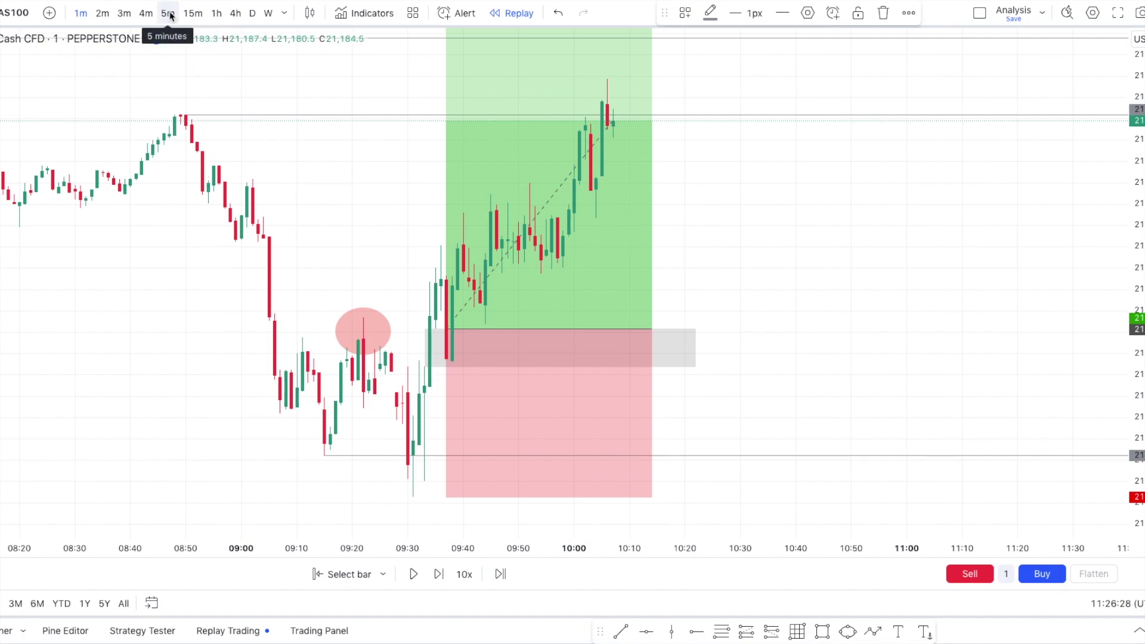
left_click(440, 575)
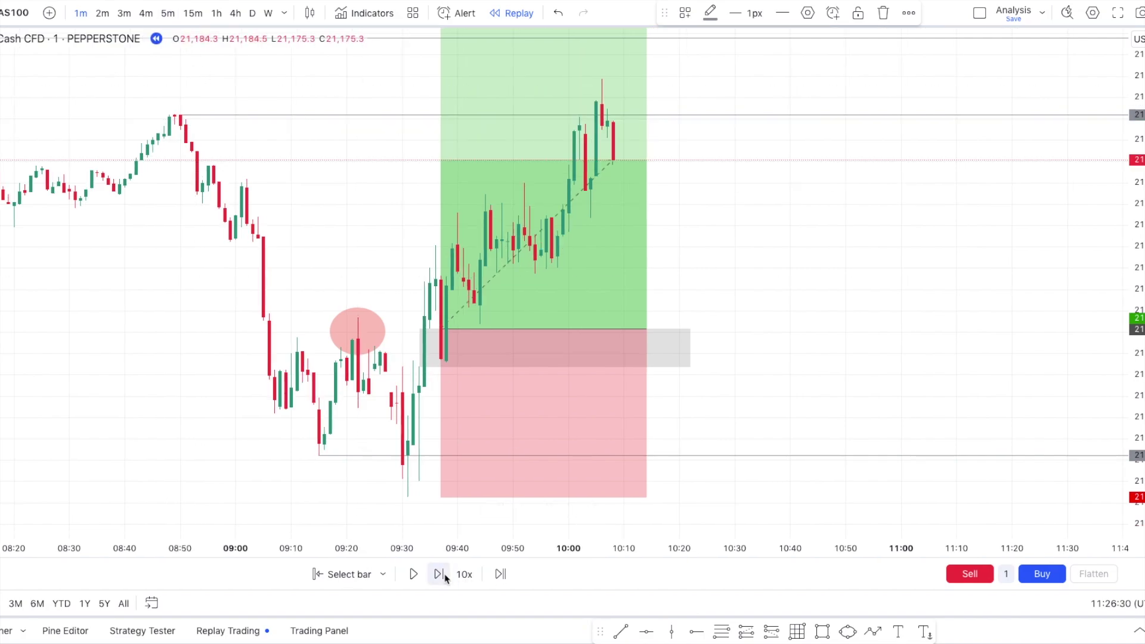
left_click(444, 576)
left_click(444, 576)
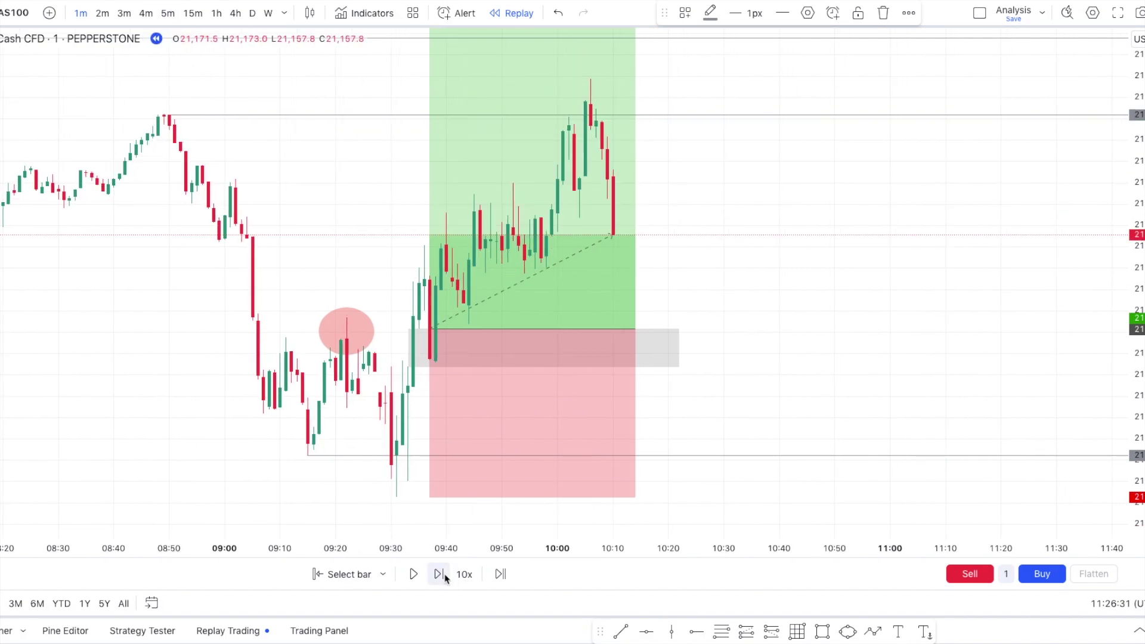
left_click(847, 631)
left_click(578, 232)
Draw a grey zone right of the recent high, enlarged upward to cover the gap
left_click(823, 632)
left_click_drag(602, 159, 751, 170)
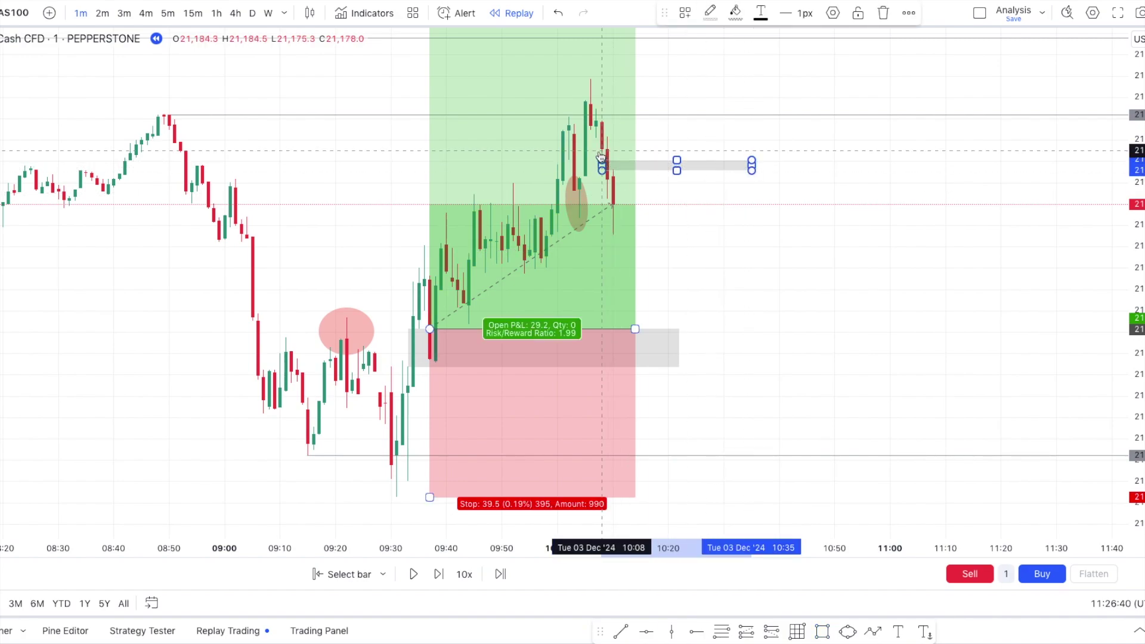
mouse_move(601, 160)
left_mouse_down()
mouse_move(590, 131)
mouse_move(589, 177)
left_mouse_up()
left_click(743, 232)
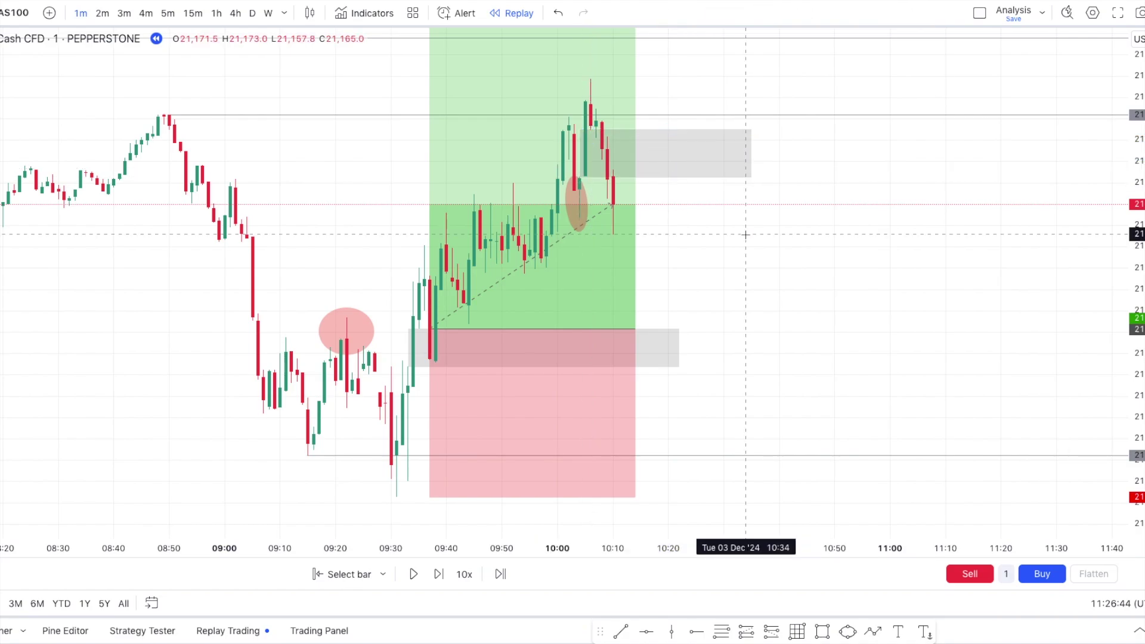
scroll(744, 235, "up", 2)
scroll(745, 235, "up", 1)
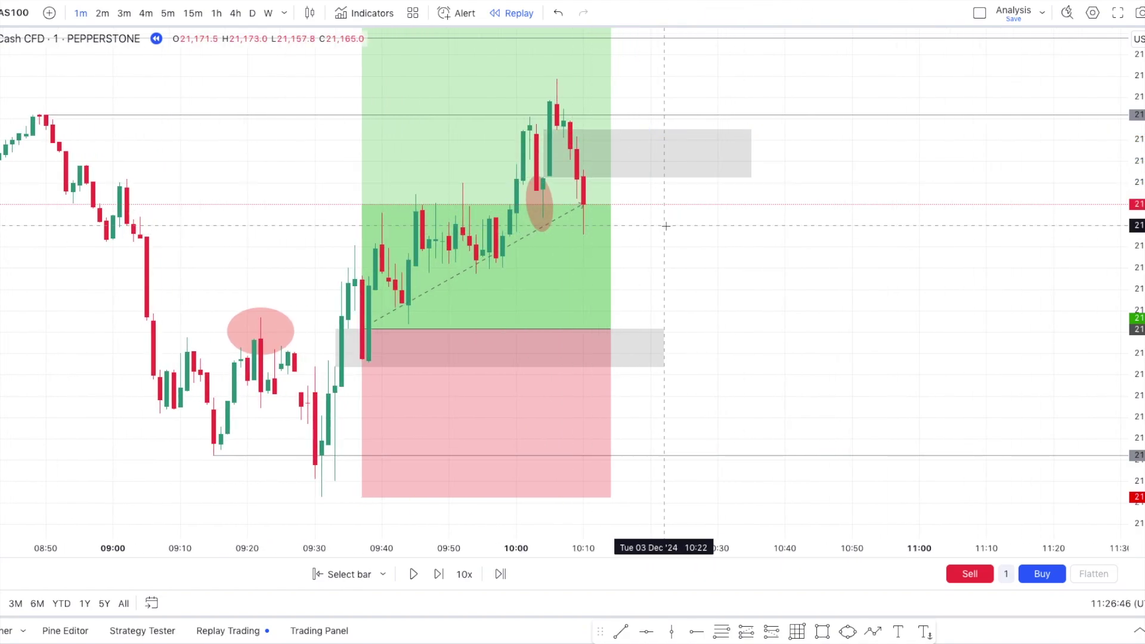
Shorten the long position so it ends at 10:00
left_click(609, 328)
left_click_drag(610, 328, 523, 329)
left_click(712, 290)
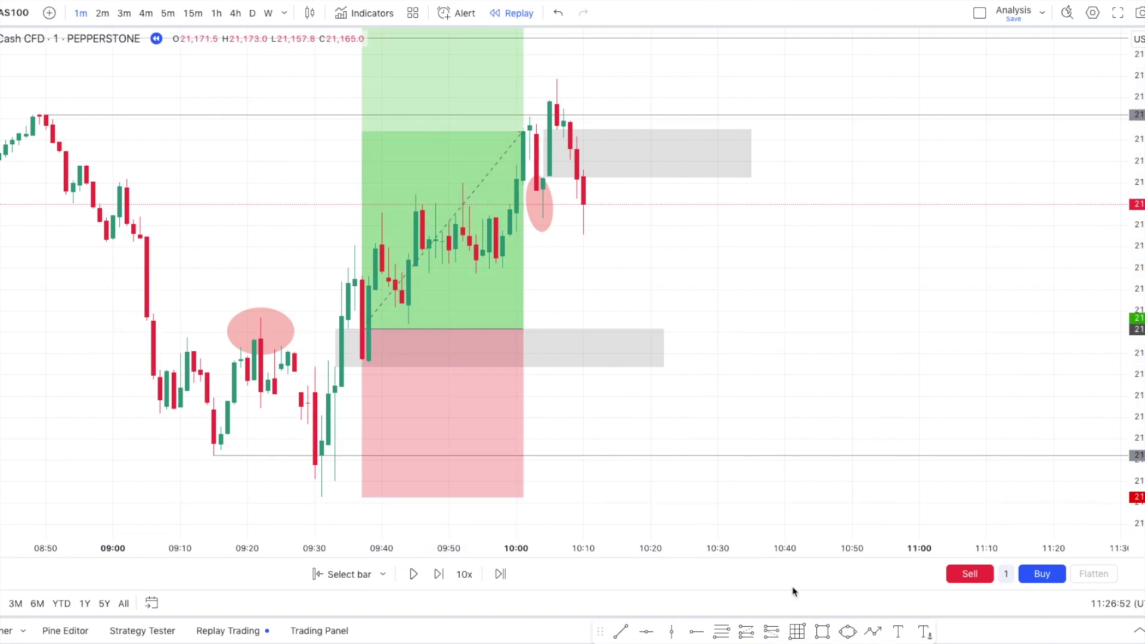
left_click(776, 630)
Place a short at the 10:11 candle with a 29.5-point stop and 57.9-point target (1.96 R:R)
left_click(590, 204)
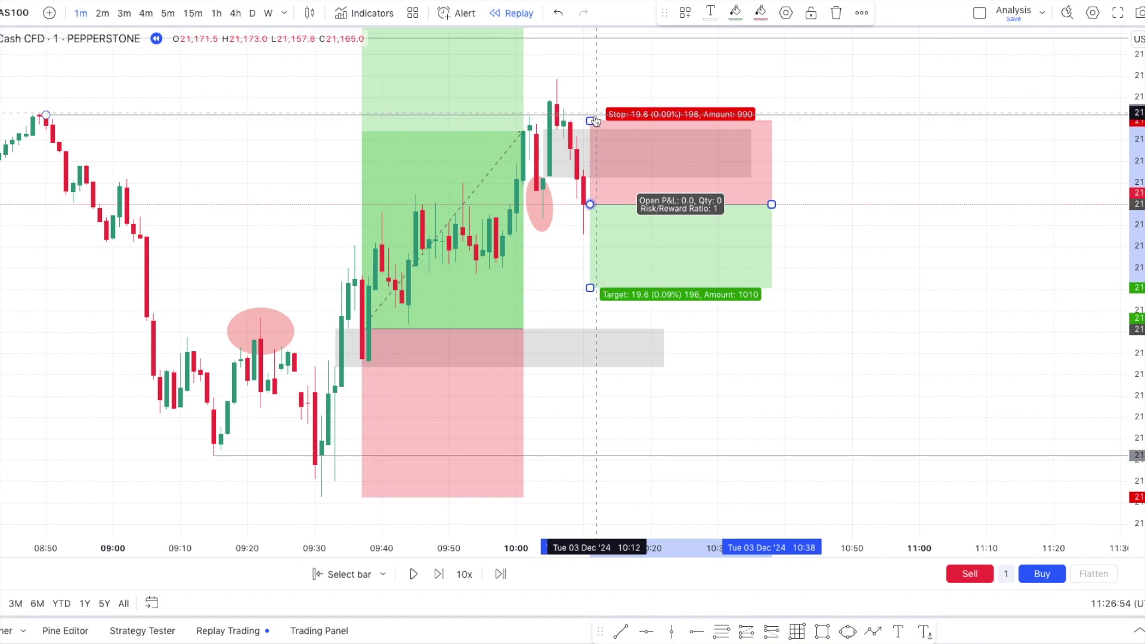
left_click_drag(589, 120, 590, 78)
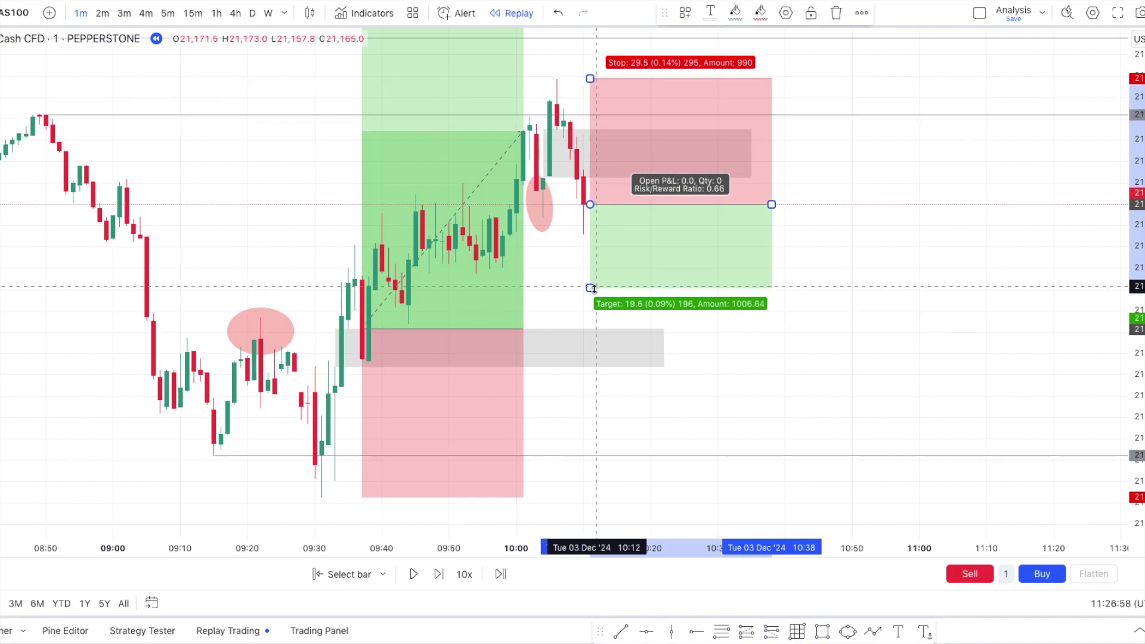
left_click_drag(592, 304, 593, 464)
left_click(820, 350)
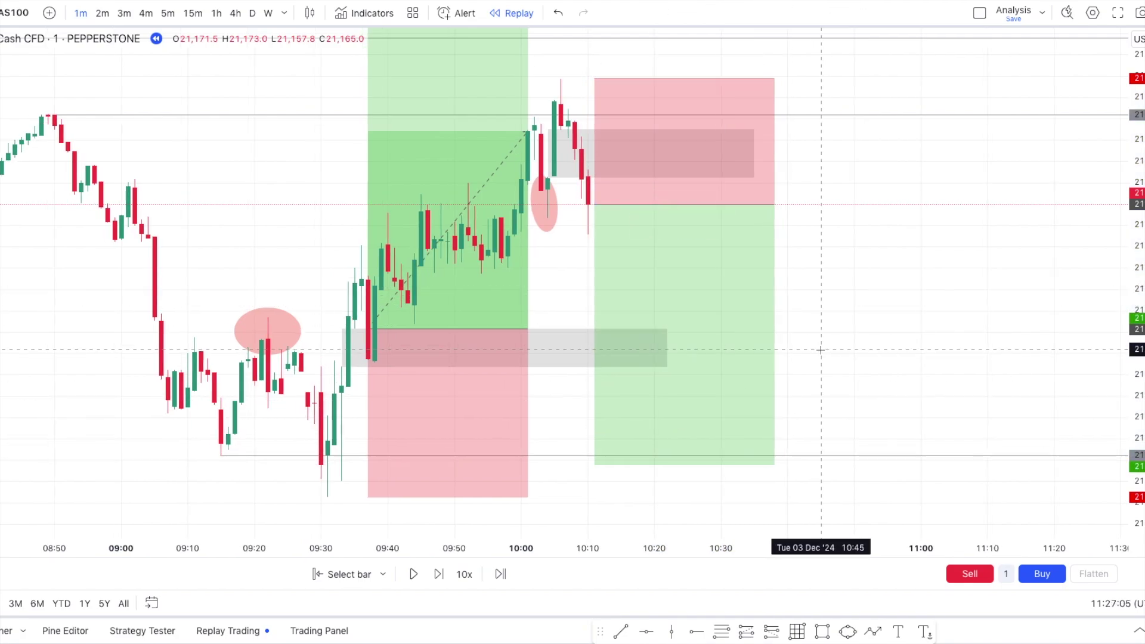
scroll(819, 350, "down", 2)
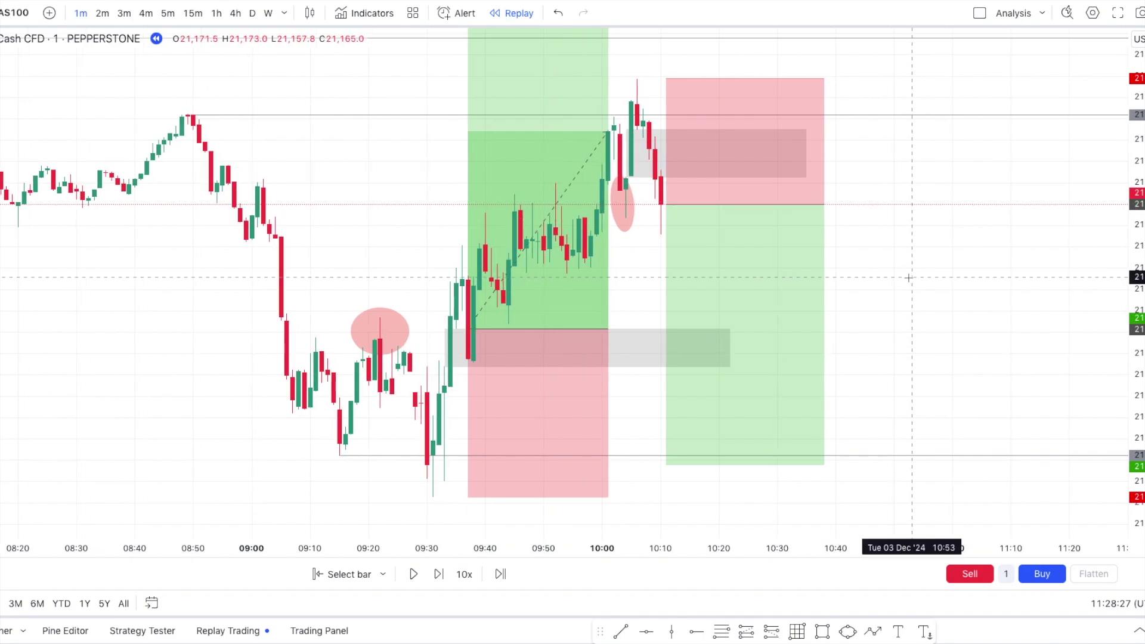
Step the 1-minute replay forward to about 10:44 as price drops below the short's entry
scroll(908, 277, "up", 1)
mouse_move(527, 214)
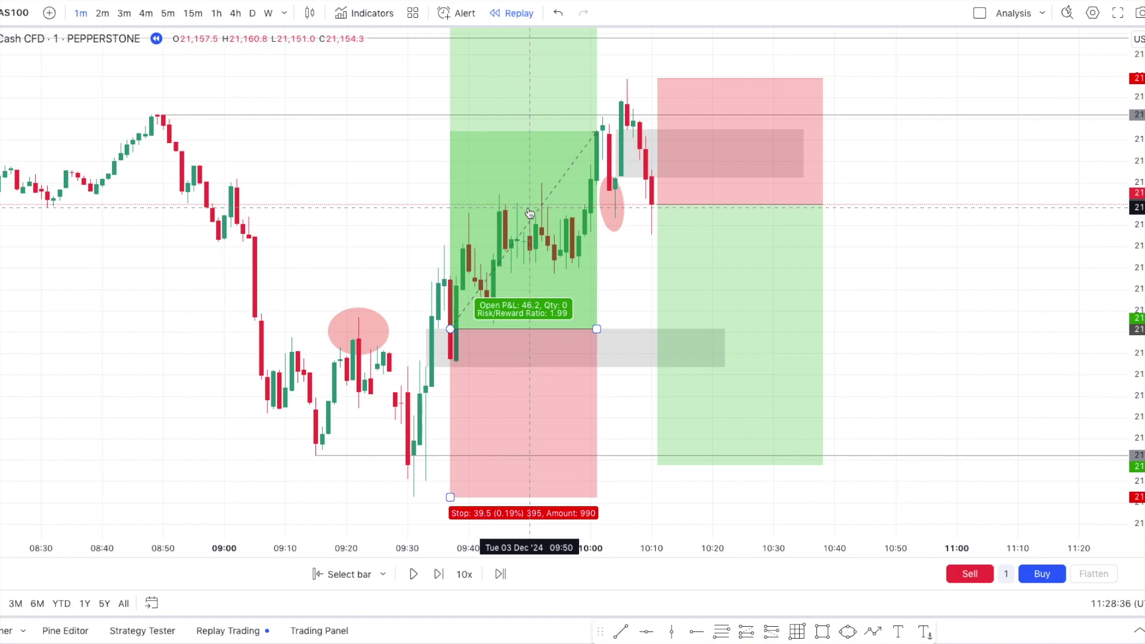
scroll(745, 239, "up", 1)
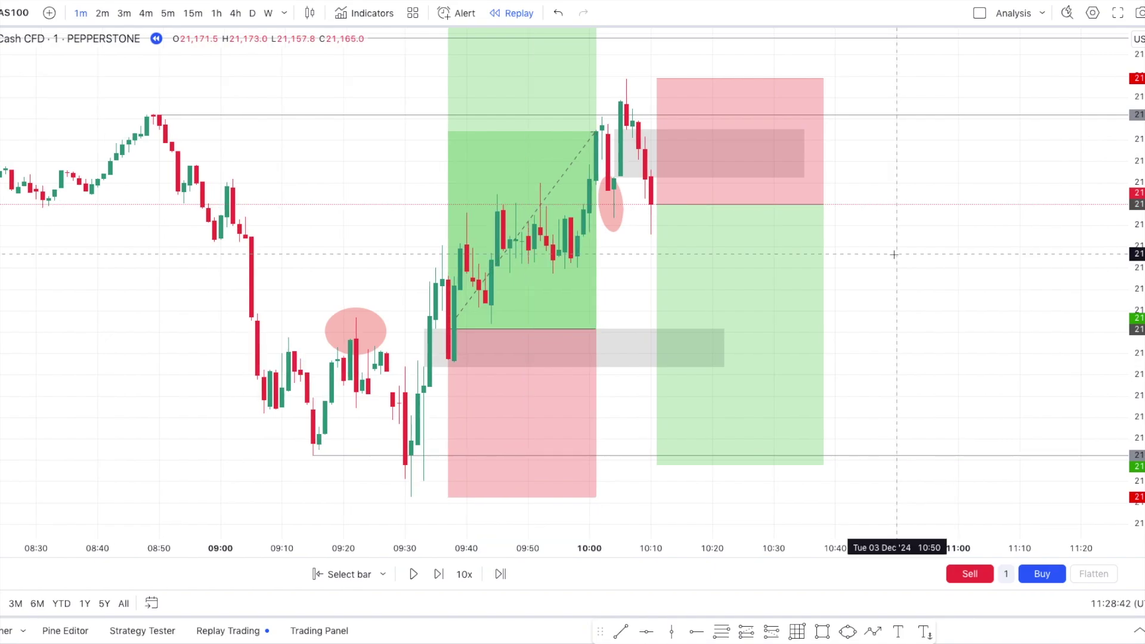
scroll(894, 255, "up", 2)
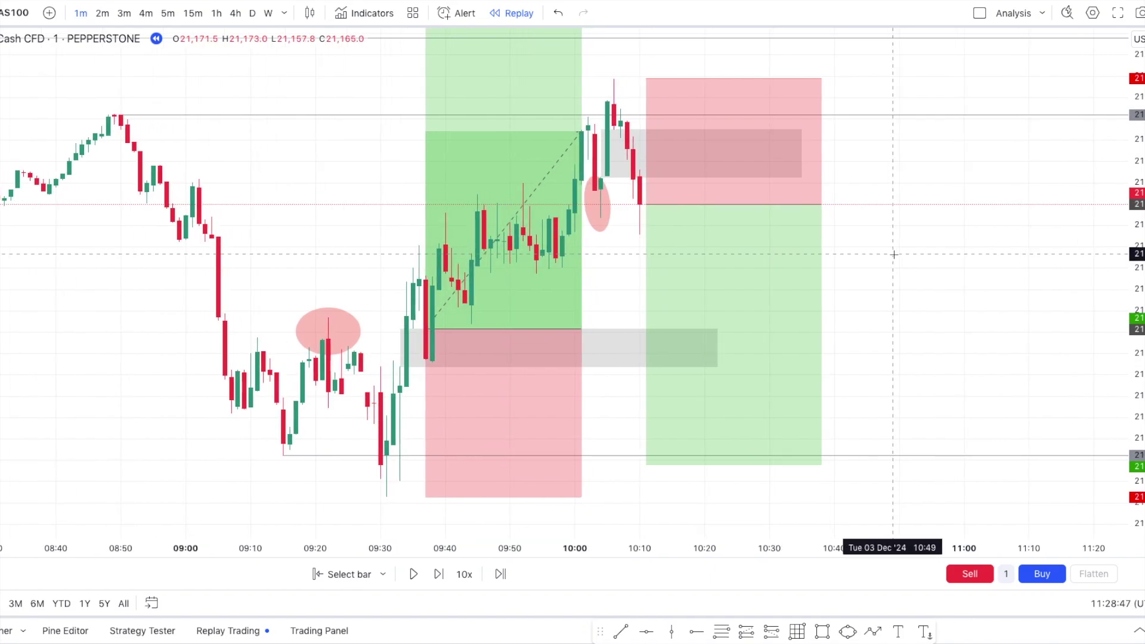
left_click(439, 574)
left_click(438, 575)
left_click(438, 575)
left_click(438, 575)
left_click(439, 575)
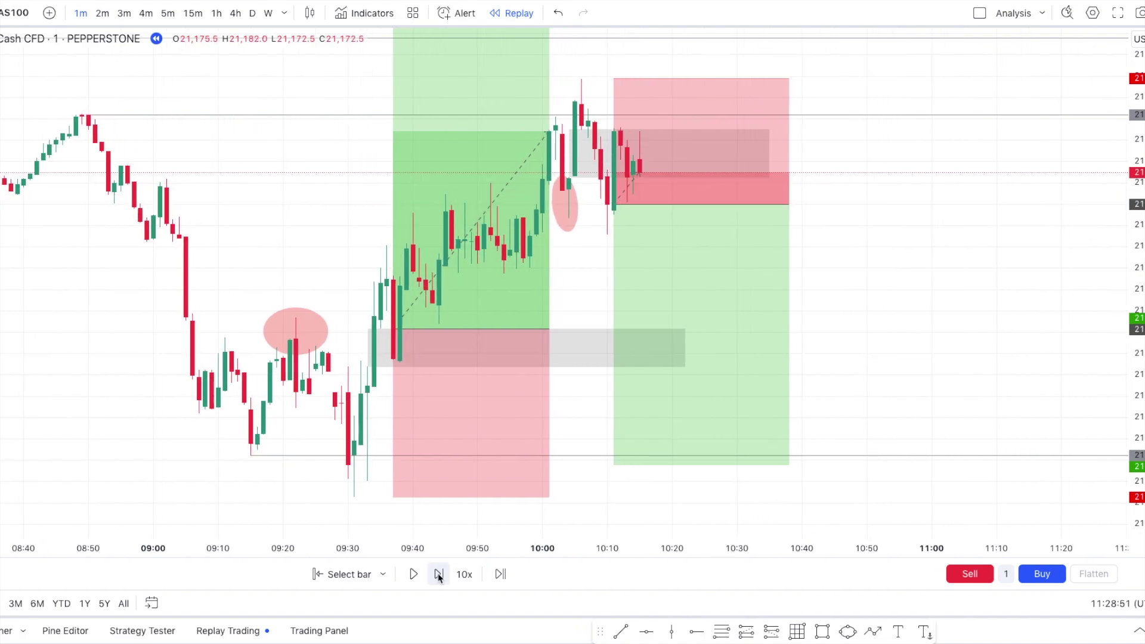
left_click(438, 575)
left_click(438, 574)
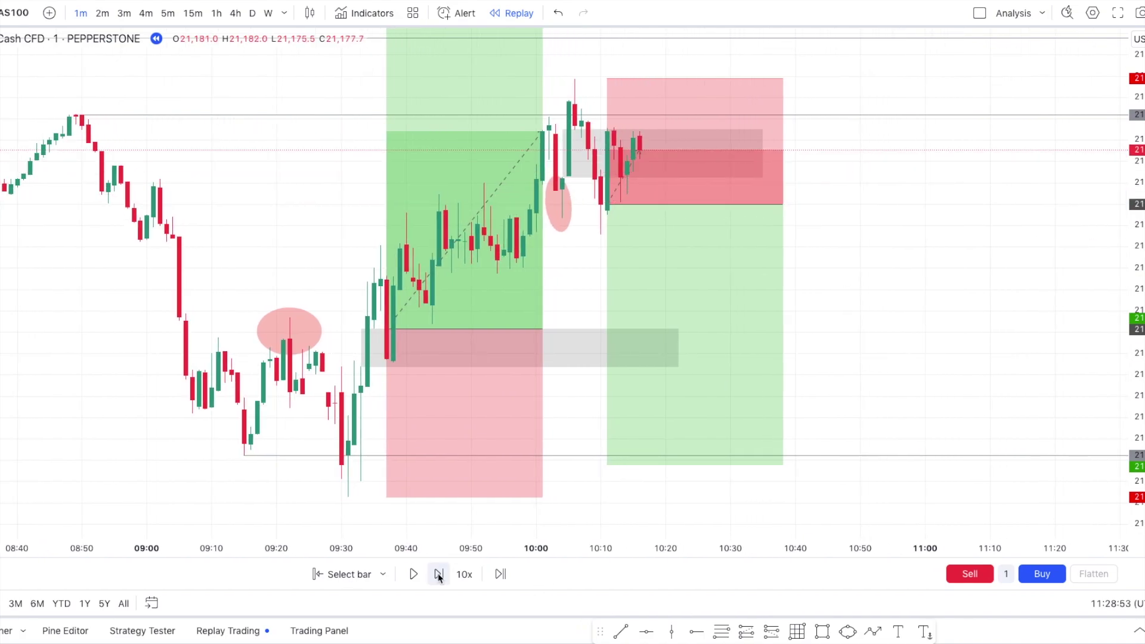
left_click(439, 575)
left_click(438, 574)
left_click(439, 574)
left_click(438, 574)
left_click(438, 574)
left_click(438, 575)
left_click(438, 574)
left_click(439, 575)
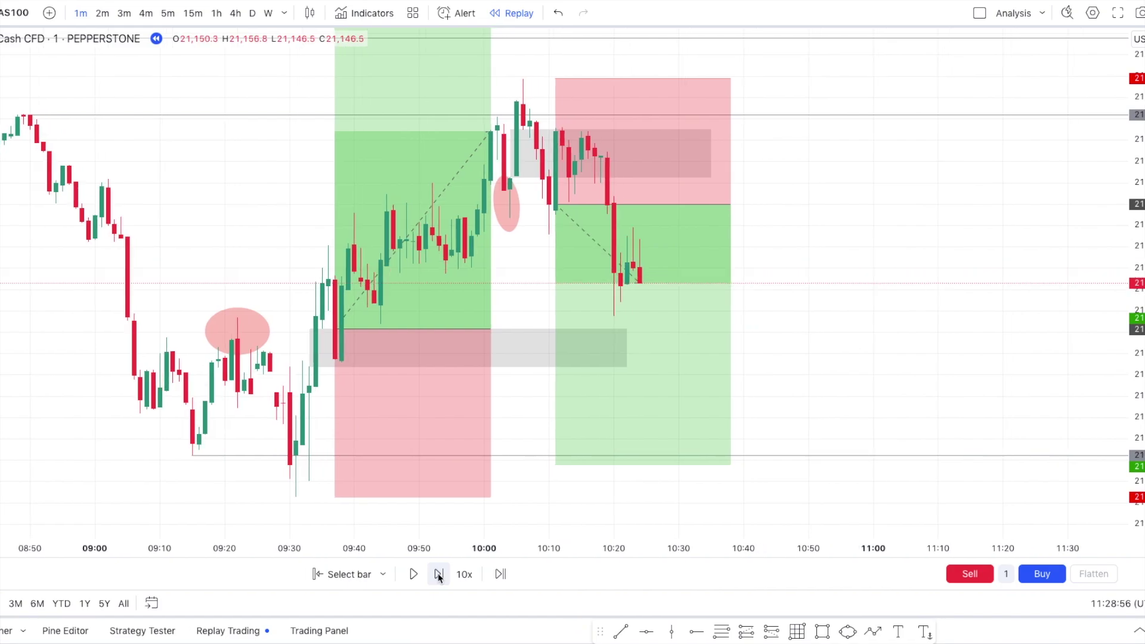
left_click(439, 575)
left_click(439, 575)
left_click(438, 574)
left_click(439, 574)
left_click(438, 574)
left_click(438, 574)
left_click(439, 574)
left_click(438, 574)
left_click(438, 575)
left_click(438, 575)
left_click(439, 574)
left_click(439, 574)
left_click(438, 574)
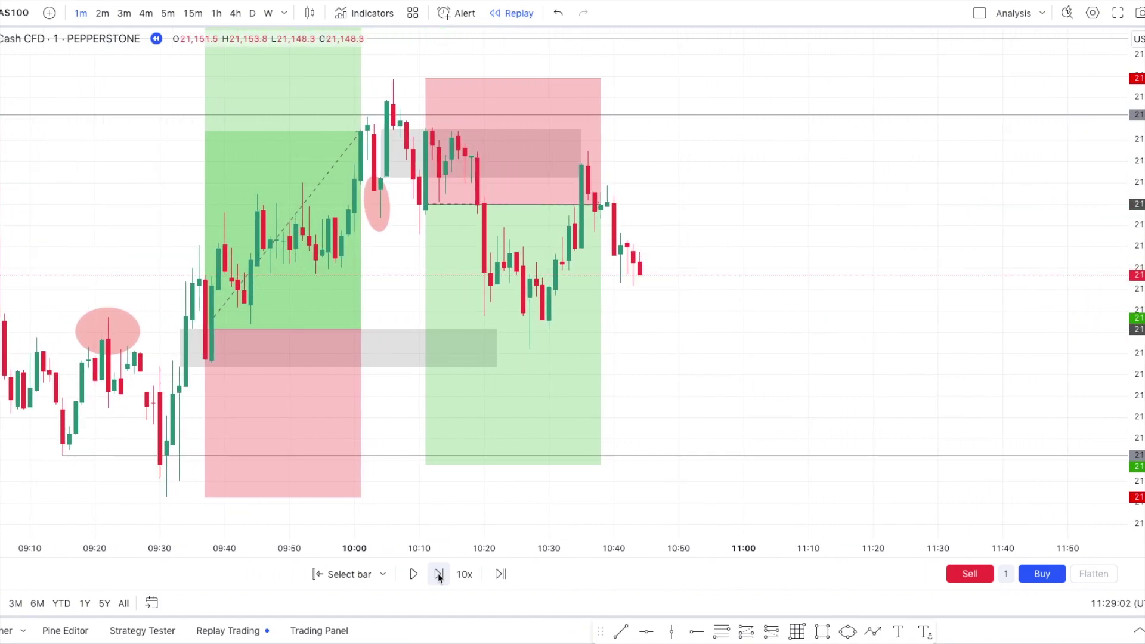
left_click(438, 574)
left_click(438, 574)
left_click(438, 574)
left_click(438, 574)
left_click_drag(400, 465, 400, 349)
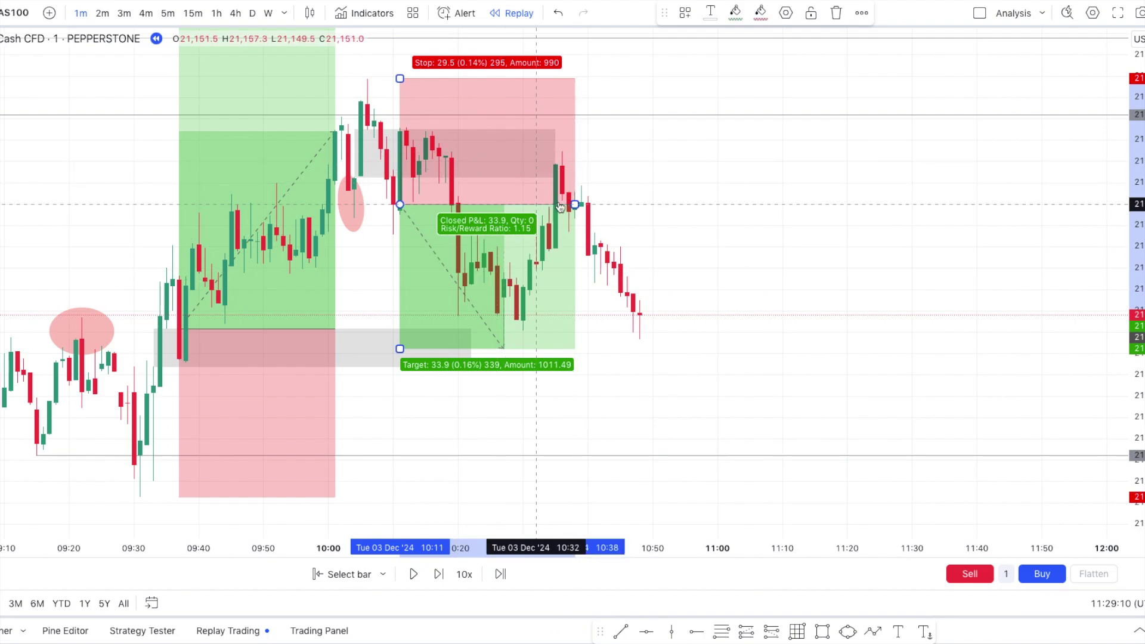
scroll(418, 149, "down", 2)
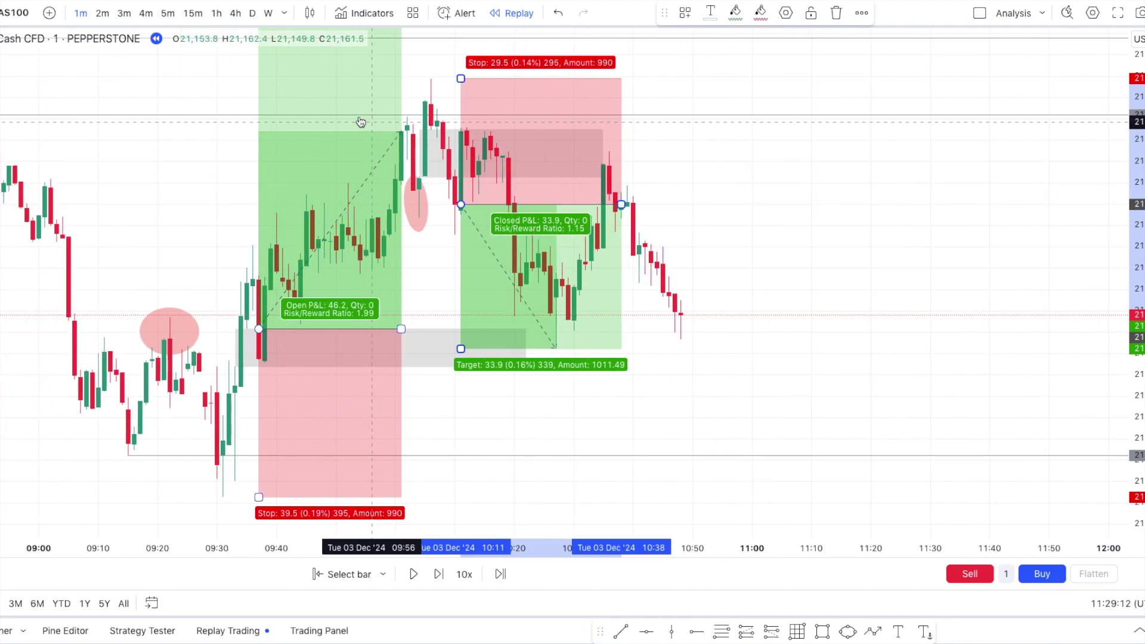
scroll(361, 122, "down", 3)
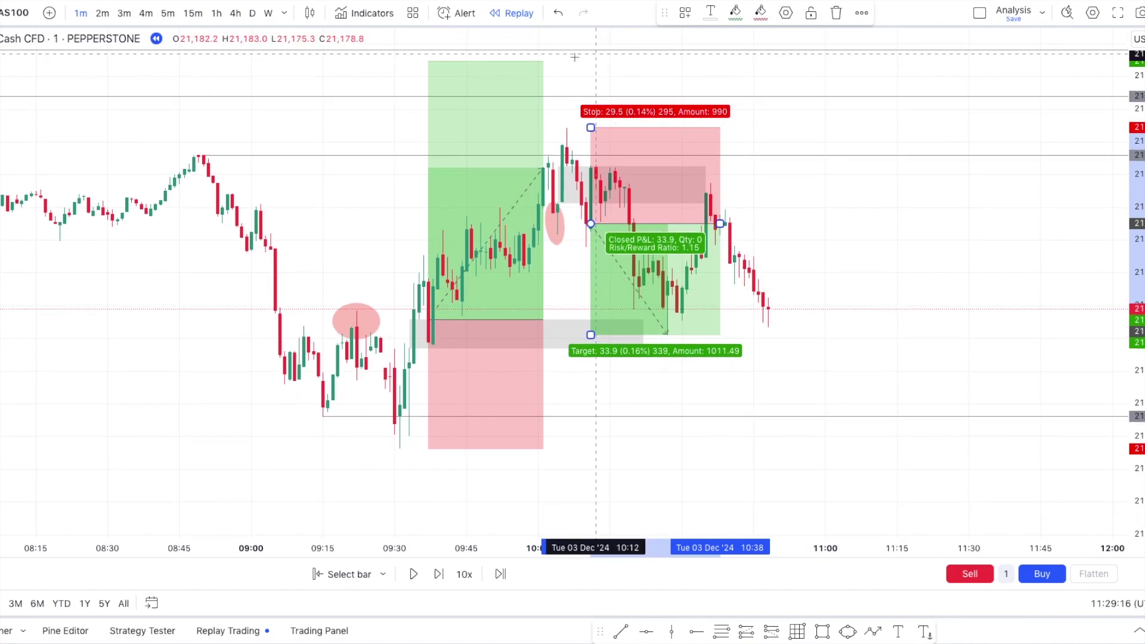
left_click_drag(428, 61, 433, 122)
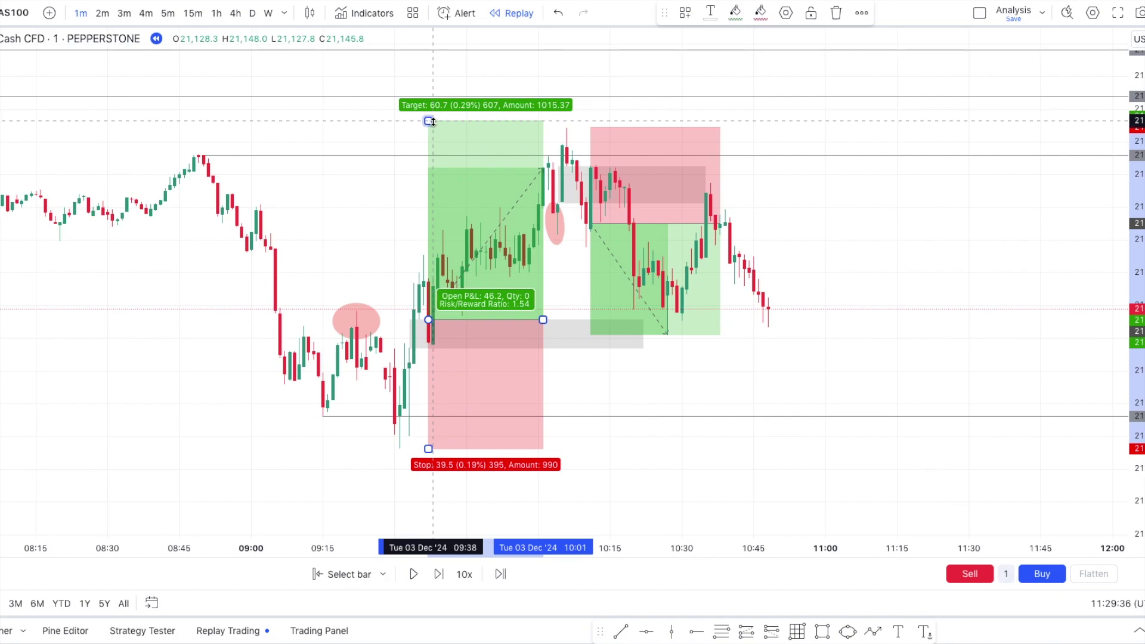
left_click_drag(430, 121, 568, 137)
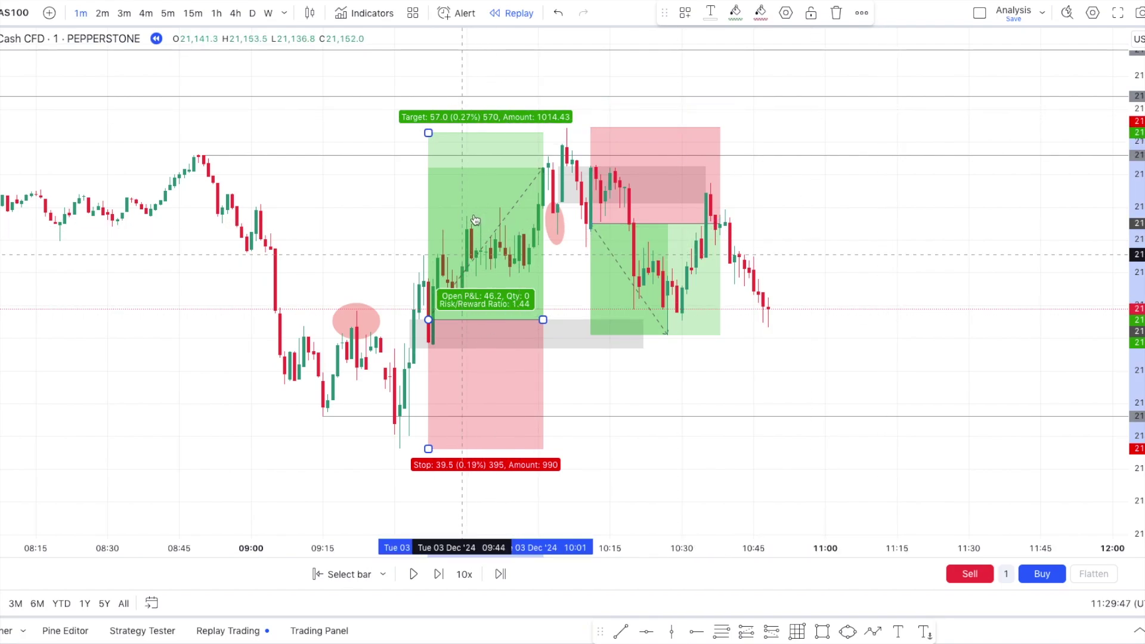
key("ctrl+z")
key("ctrl+z")
key("ctrl+z")
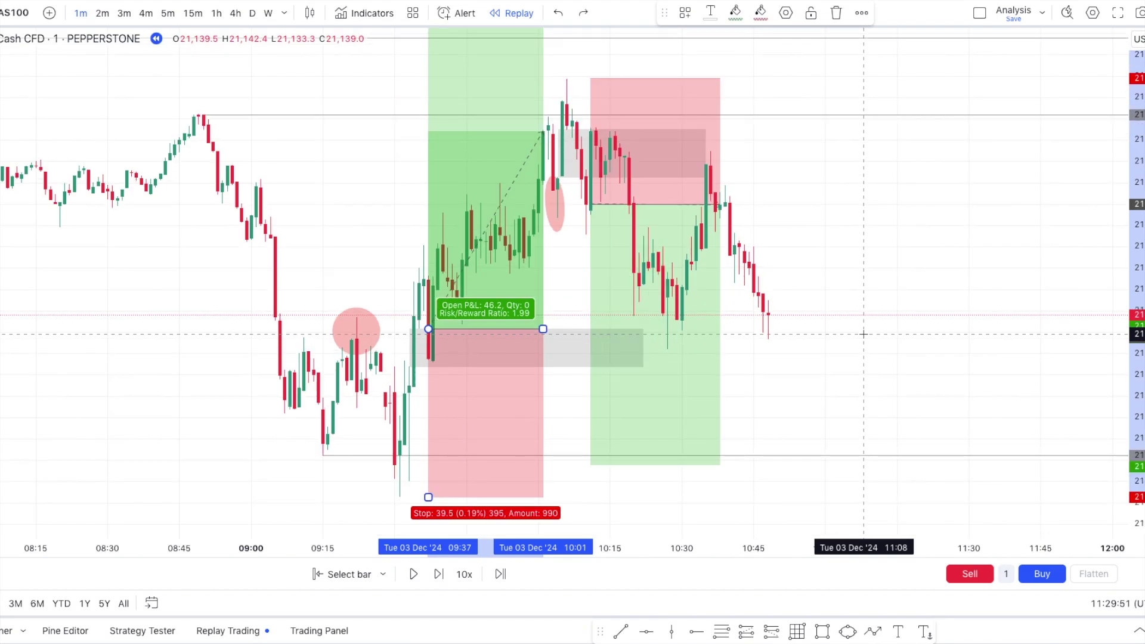
Advance the replay thirteen bars past 11:20
left_click(439, 574)
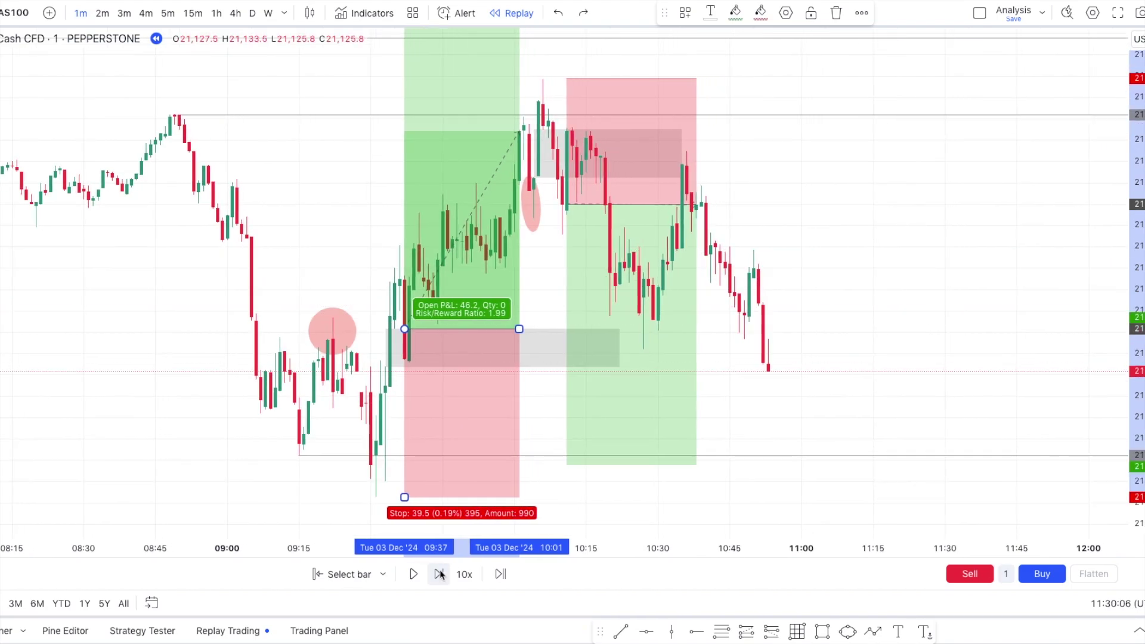
left_click(438, 574)
left_click(439, 574)
left_click(438, 573)
left_click(439, 574)
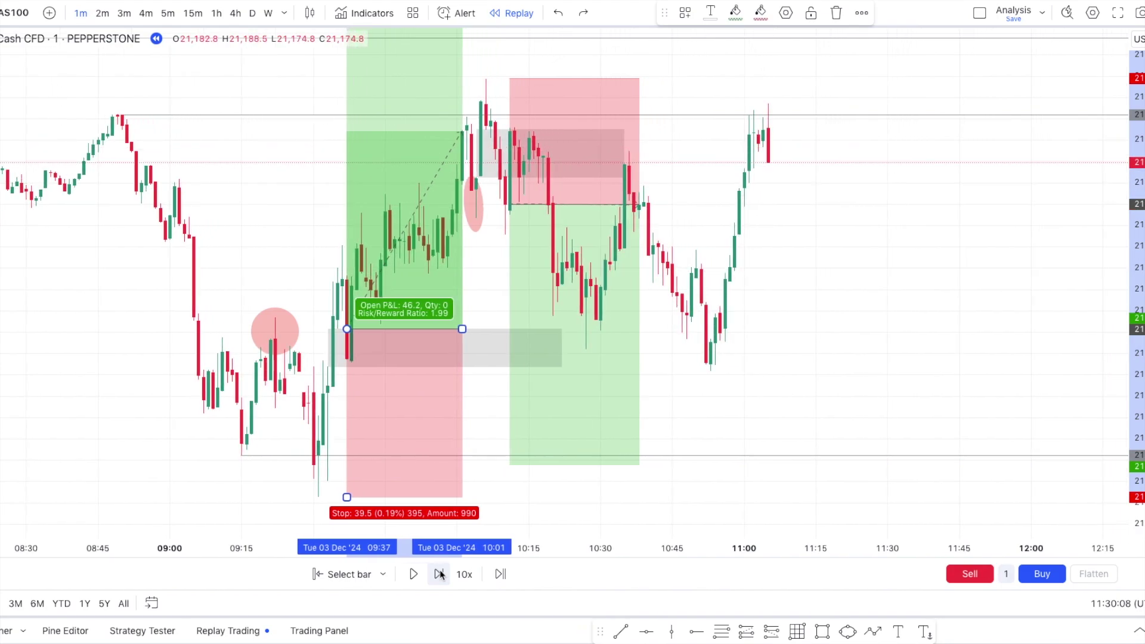
left_click(438, 574)
left_click(439, 573)
left_click(439, 574)
left_click(439, 573)
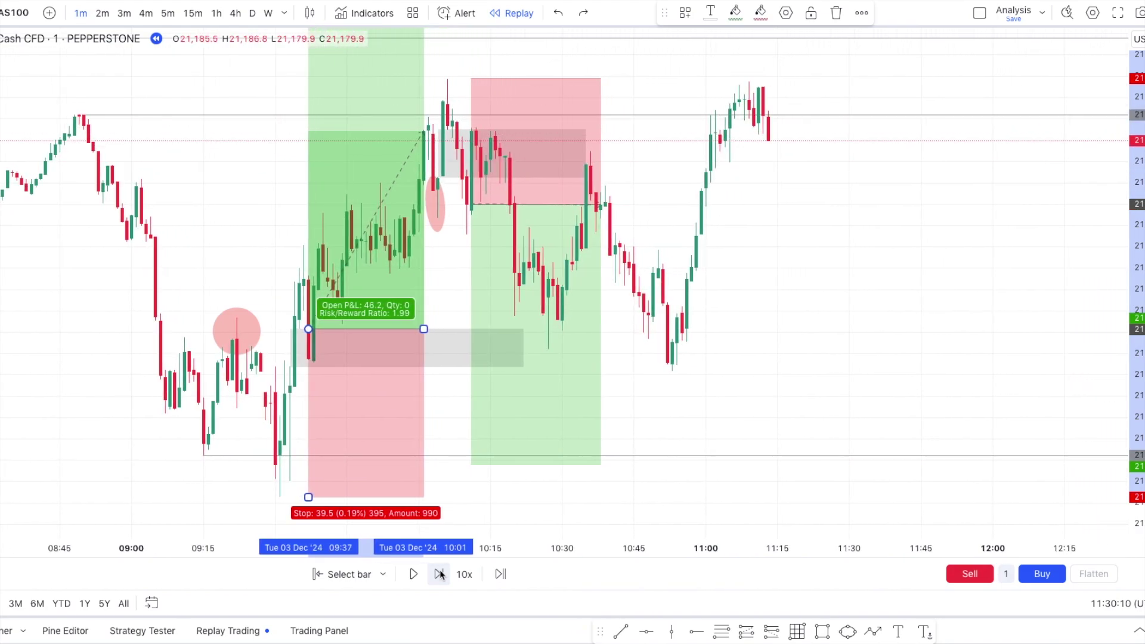
left_click(439, 573)
left_click(439, 573)
left_click(439, 573)
left_click(438, 573)
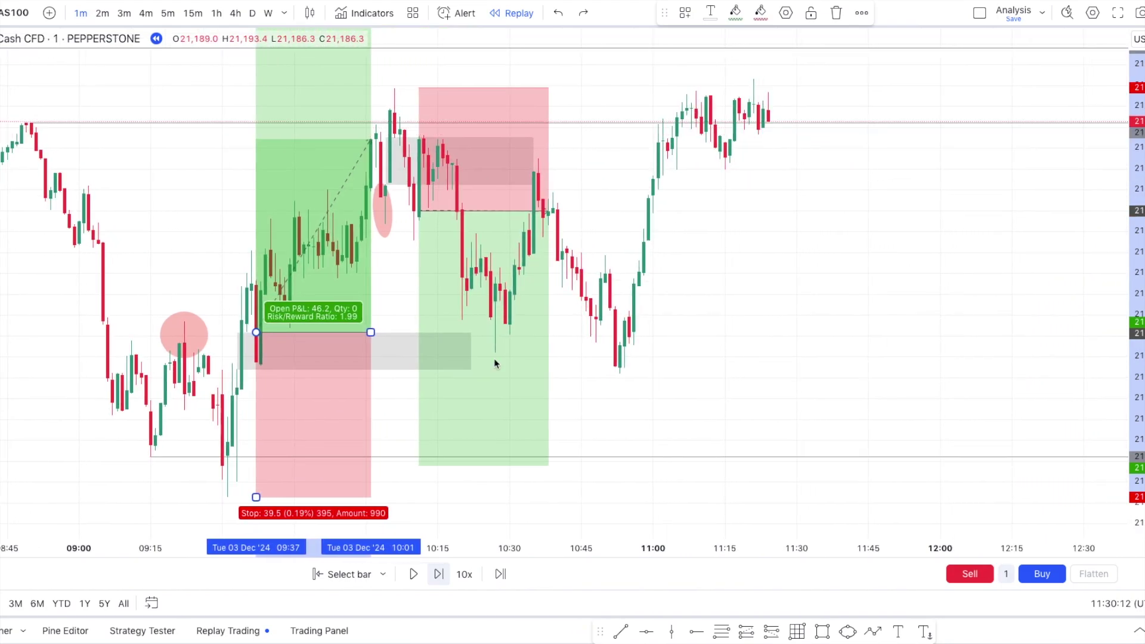
Stretch the short position out to 11:40 to see it stopped out, then delete it
left_click(494, 363)
left_click_drag(548, 210, 844, 211)
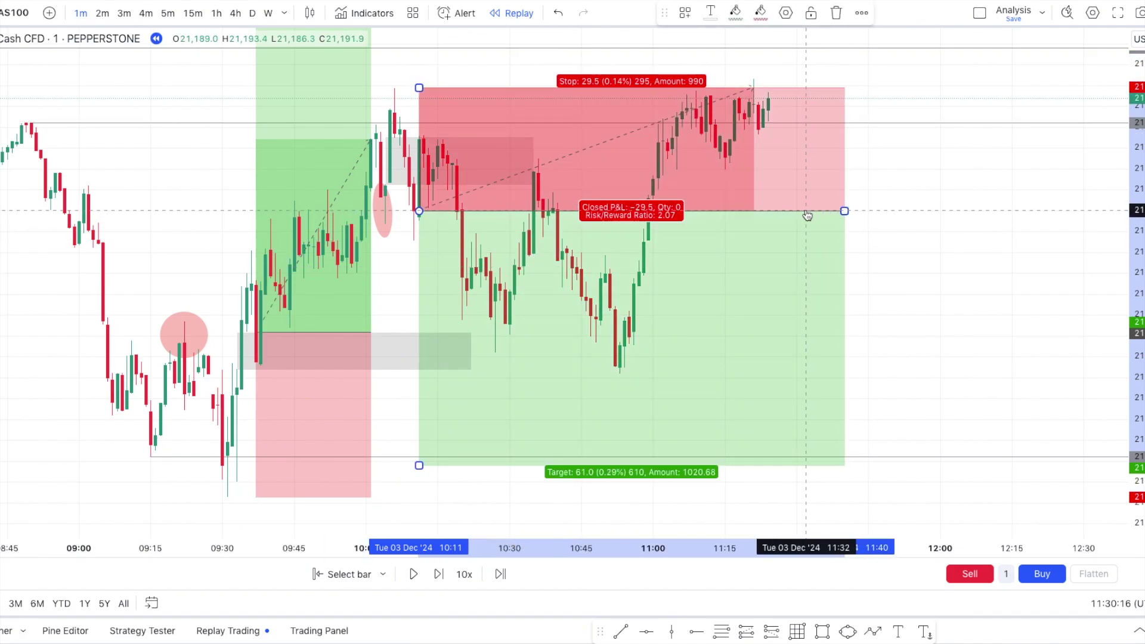
key("Delete")
Advance the replay five more bars to about 11:30, where price spikes to a new high
scroll(805, 210, "up", 2)
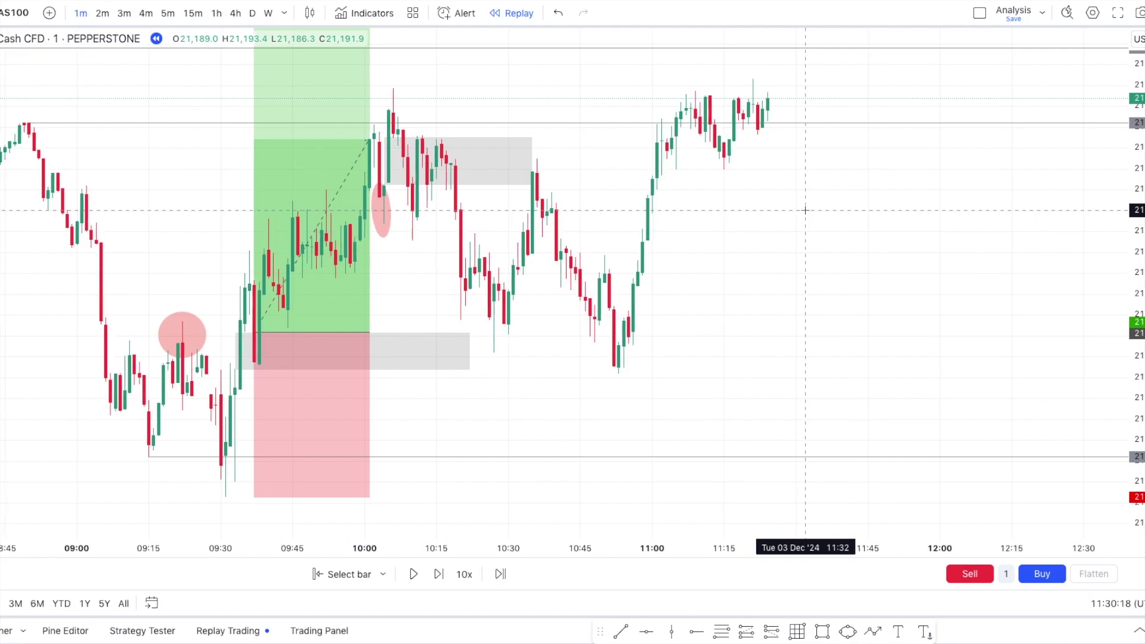
scroll(805, 210, "up", 1)
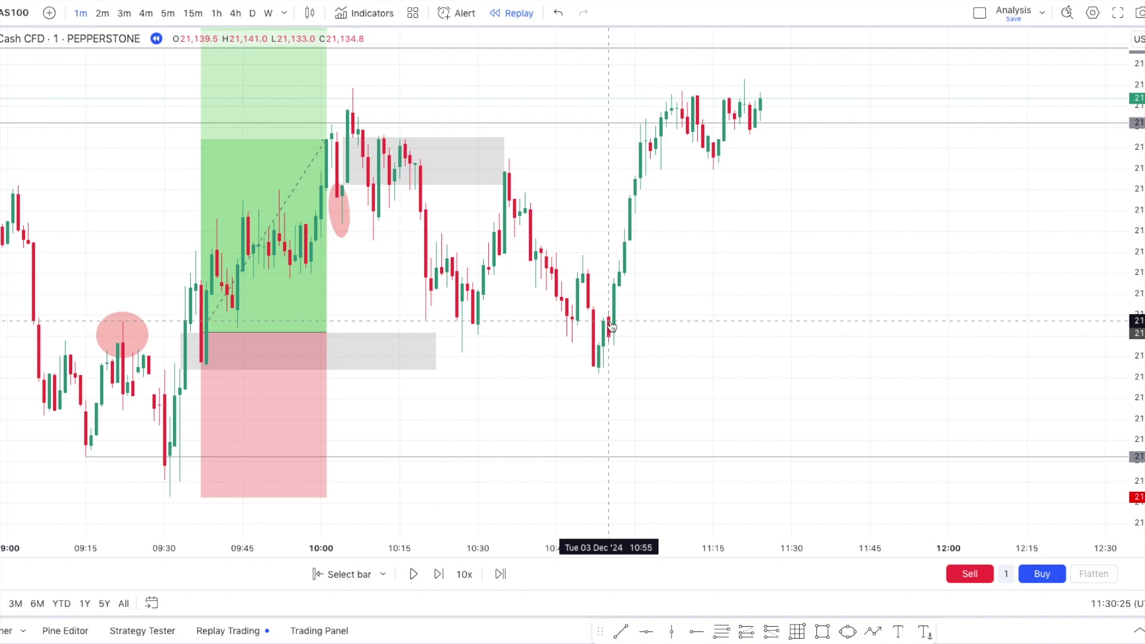
scroll(611, 325, "up", 3)
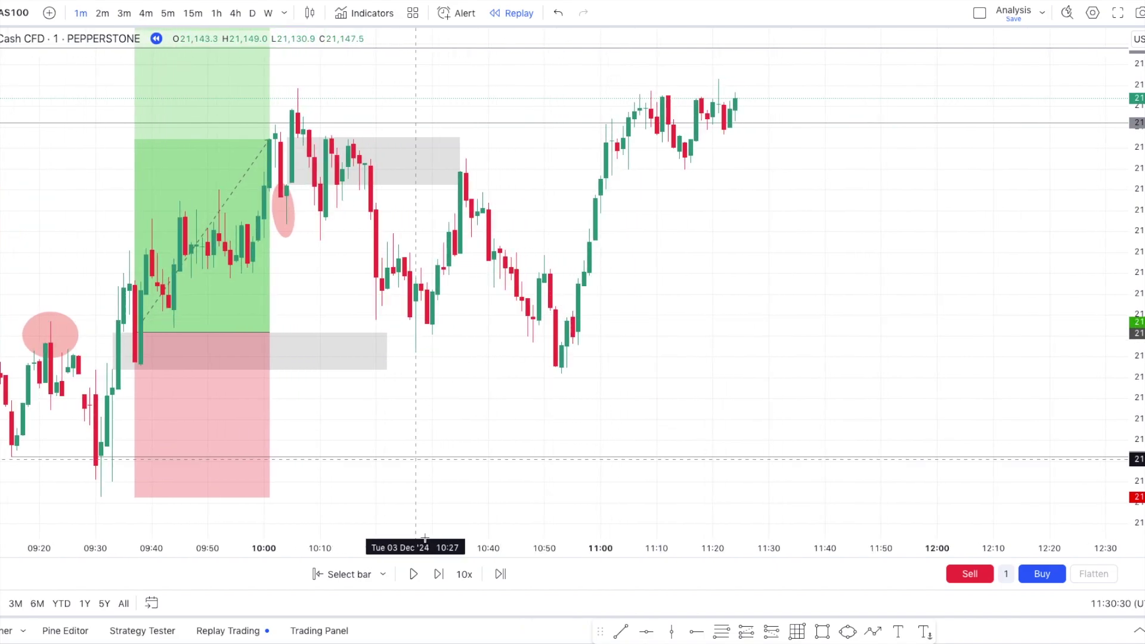
left_click(440, 574)
left_click(439, 574)
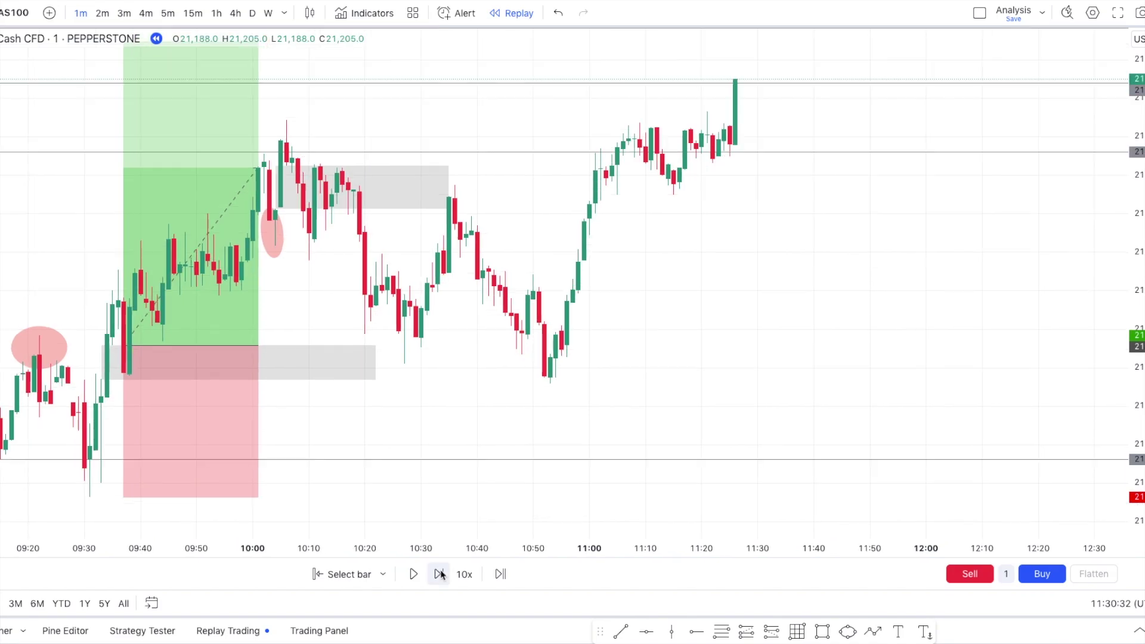
left_click(439, 573)
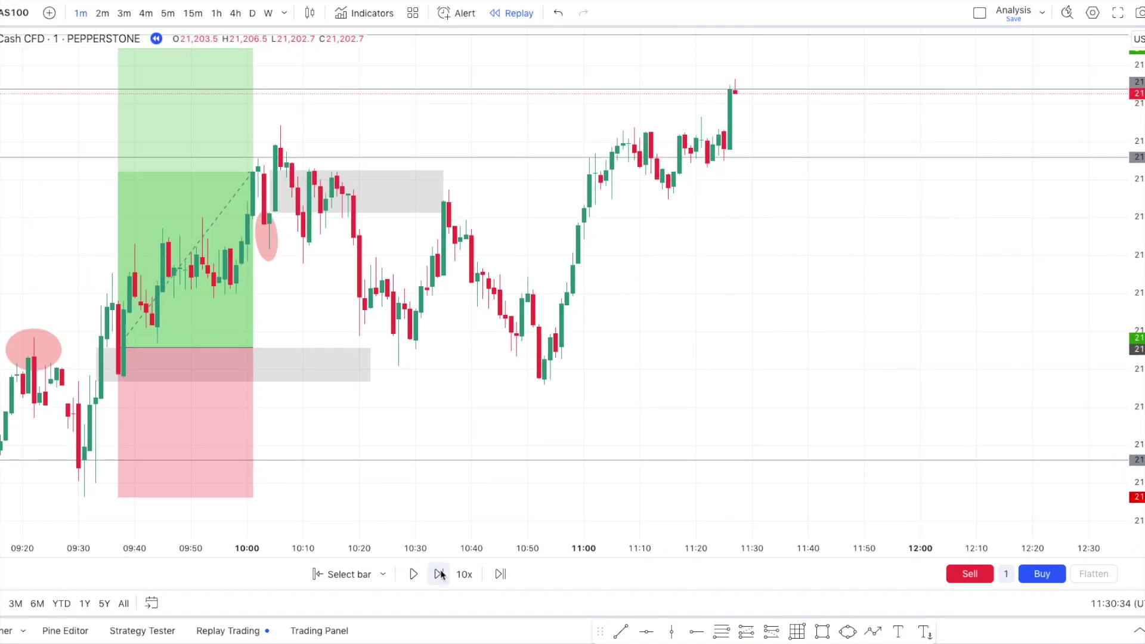
left_click(439, 574)
left_click(439, 574)
Step two more bars and make the long position drawing end at about 10:53
left_click(440, 574)
left_click(439, 574)
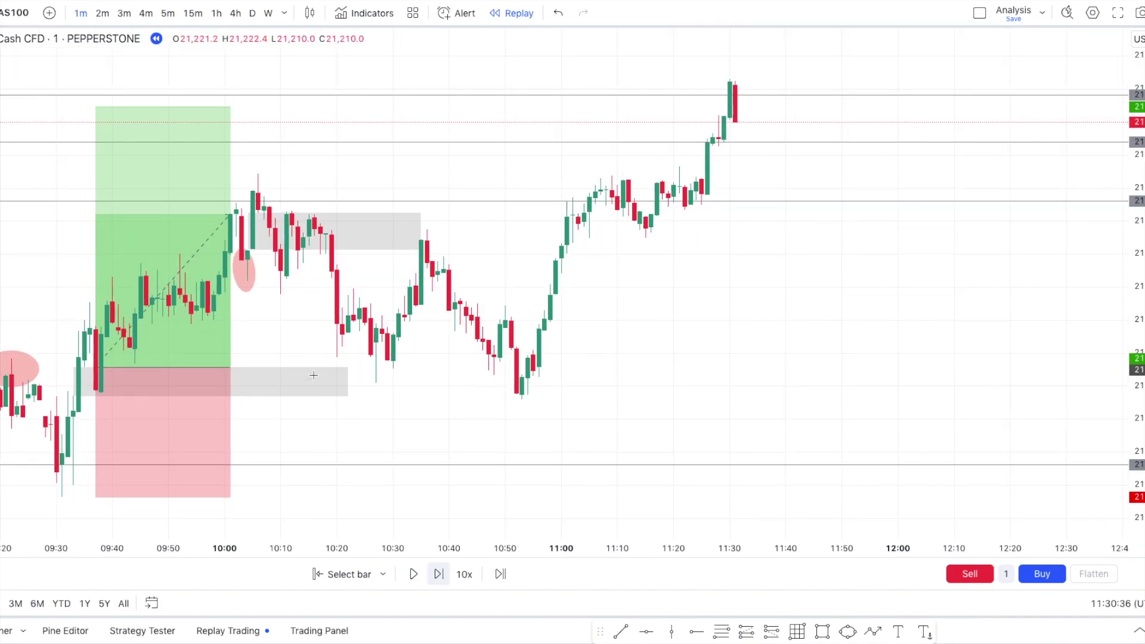
left_click(230, 367)
left_click_drag(230, 367, 757, 367)
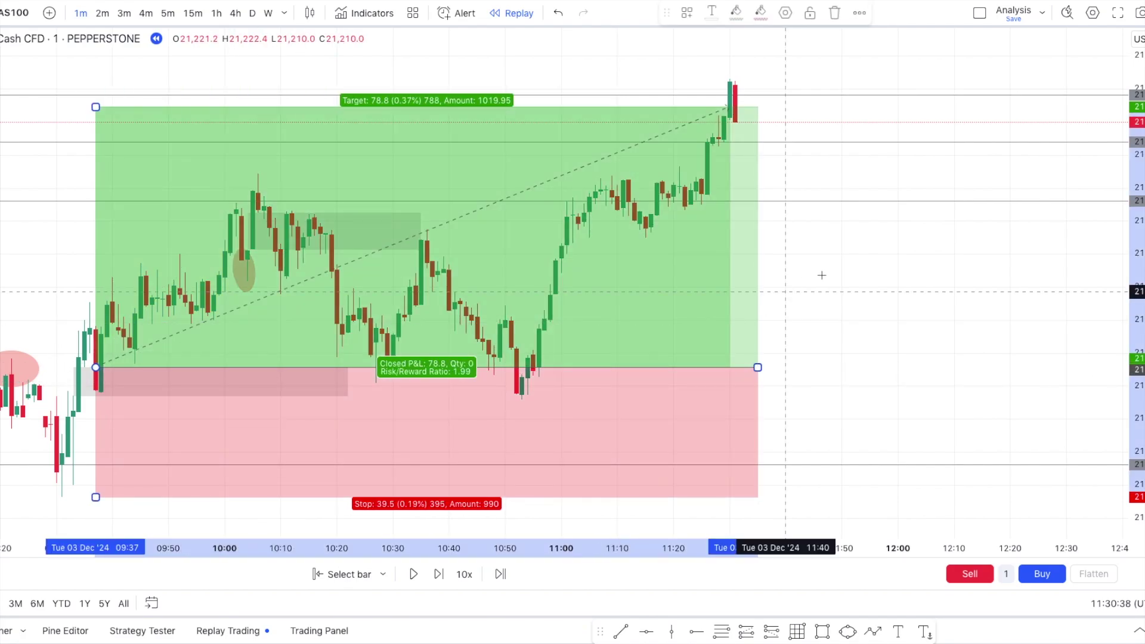
left_click_drag(758, 367, 522, 366)
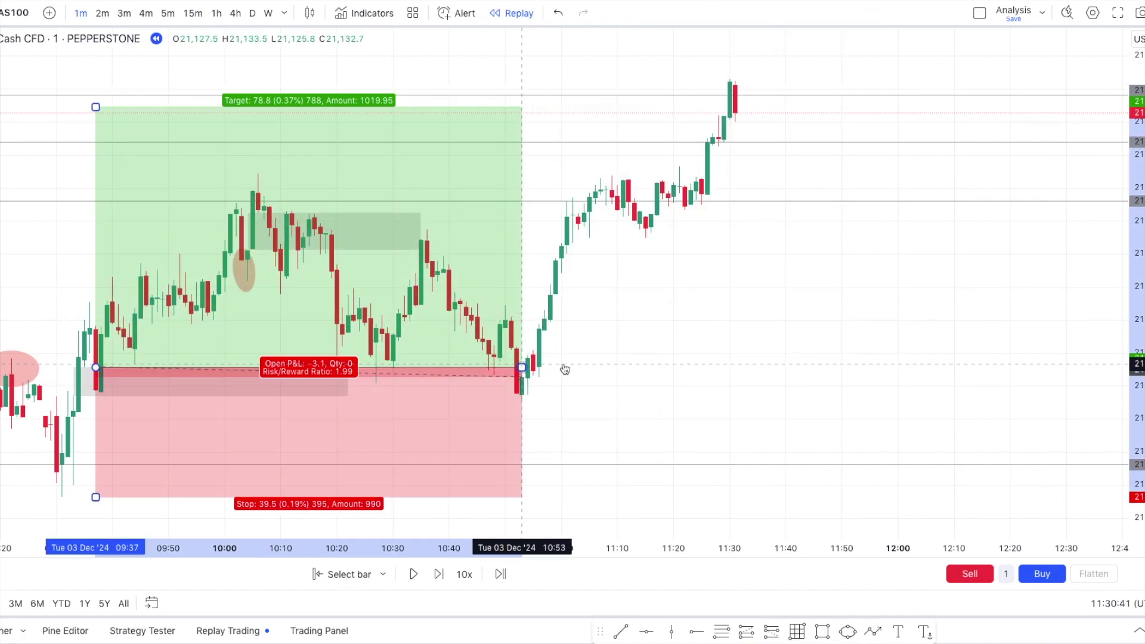
scroll(418, 239, "up", 1)
Check the long trade on 5-minute candles, deselect it, and return to 1-minute
left_click(169, 13)
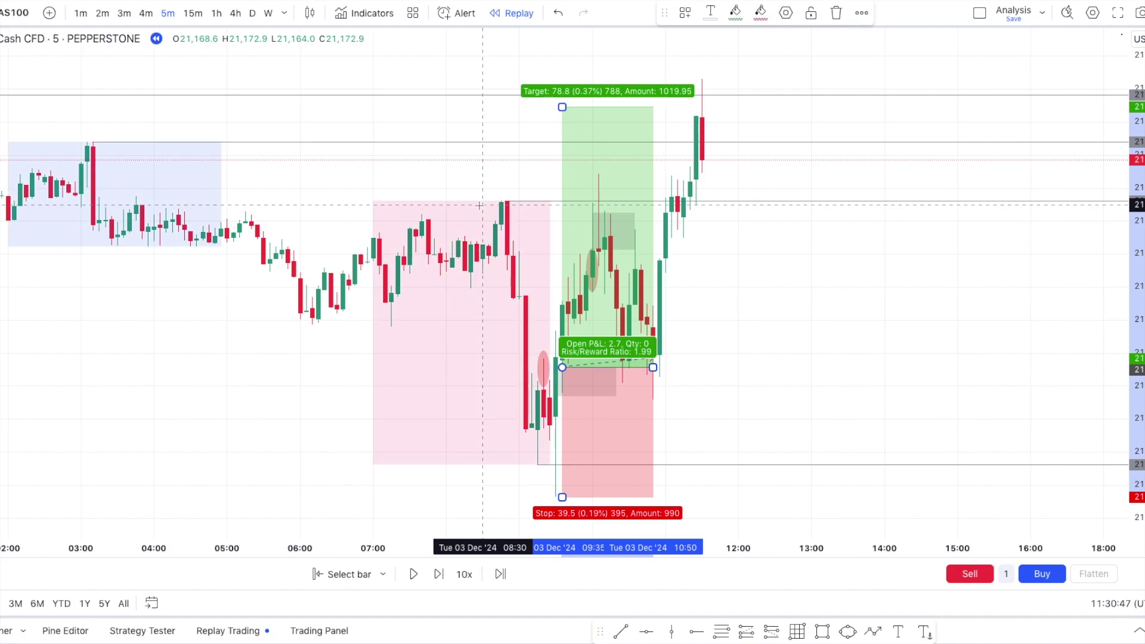
scroll(479, 205, "left", 10)
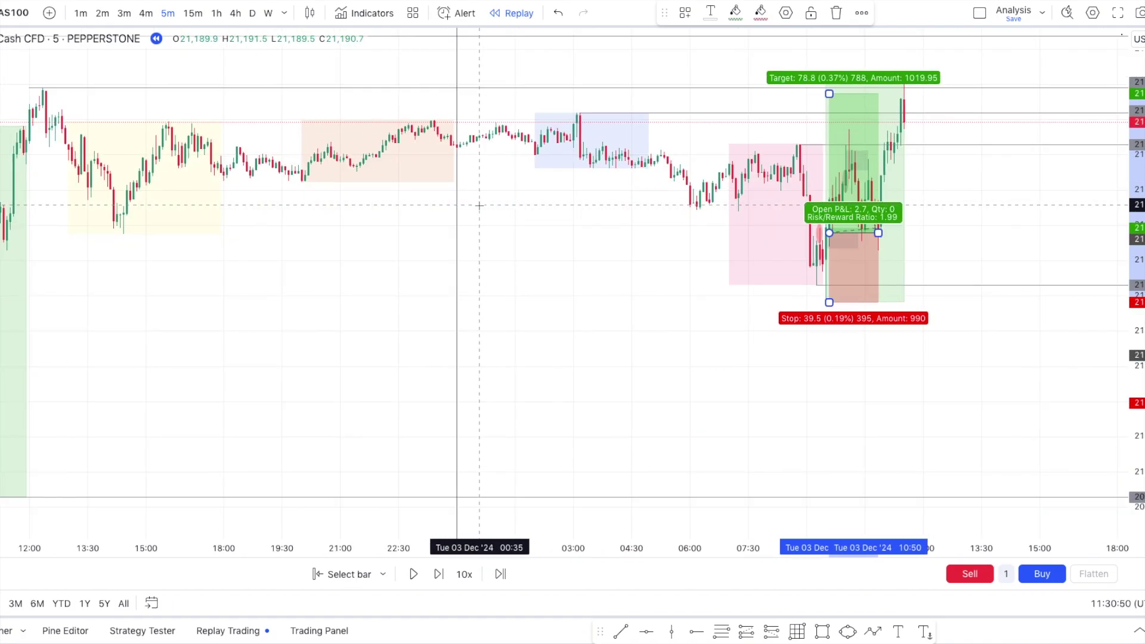
left_click(479, 205)
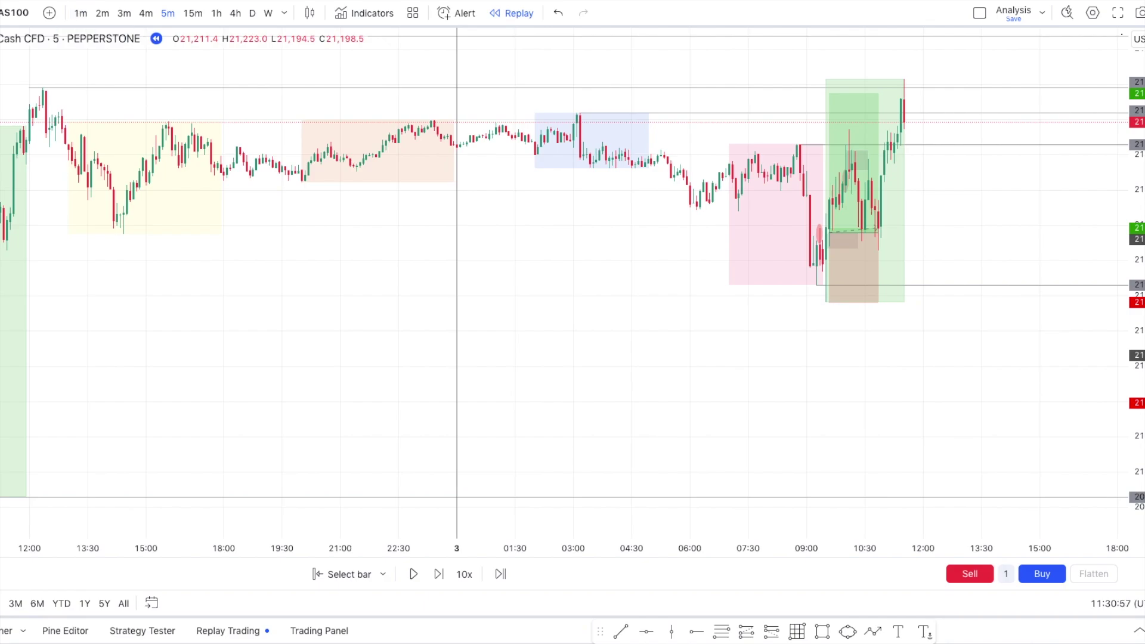
left_click(81, 12)
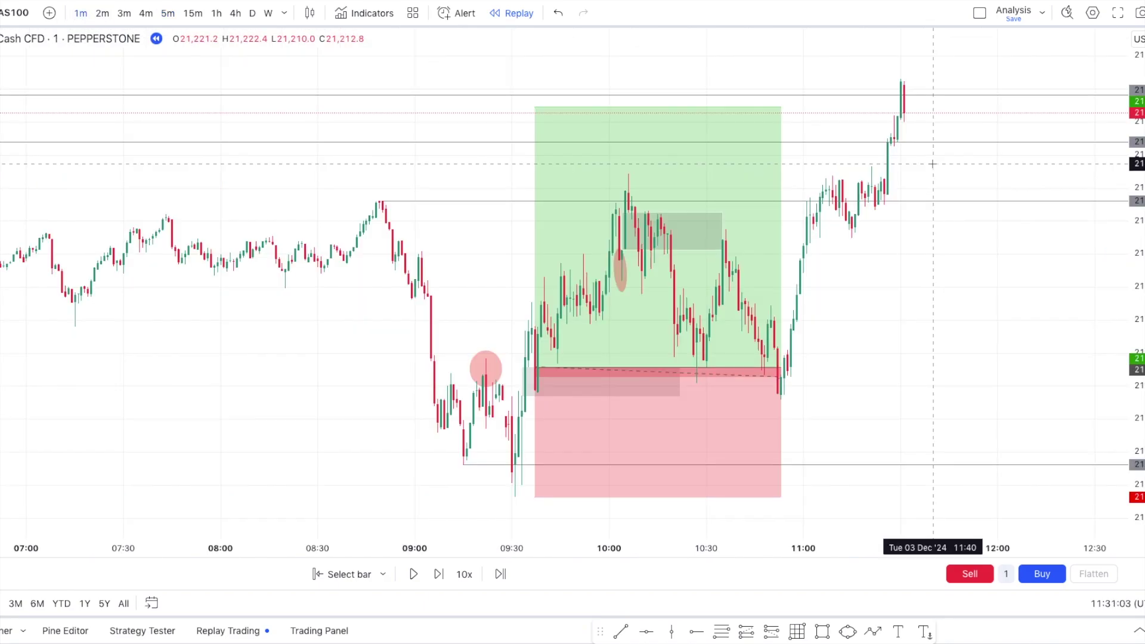
Advance the replay seven bars to about 11:37
scroll(932, 163, "up", 5)
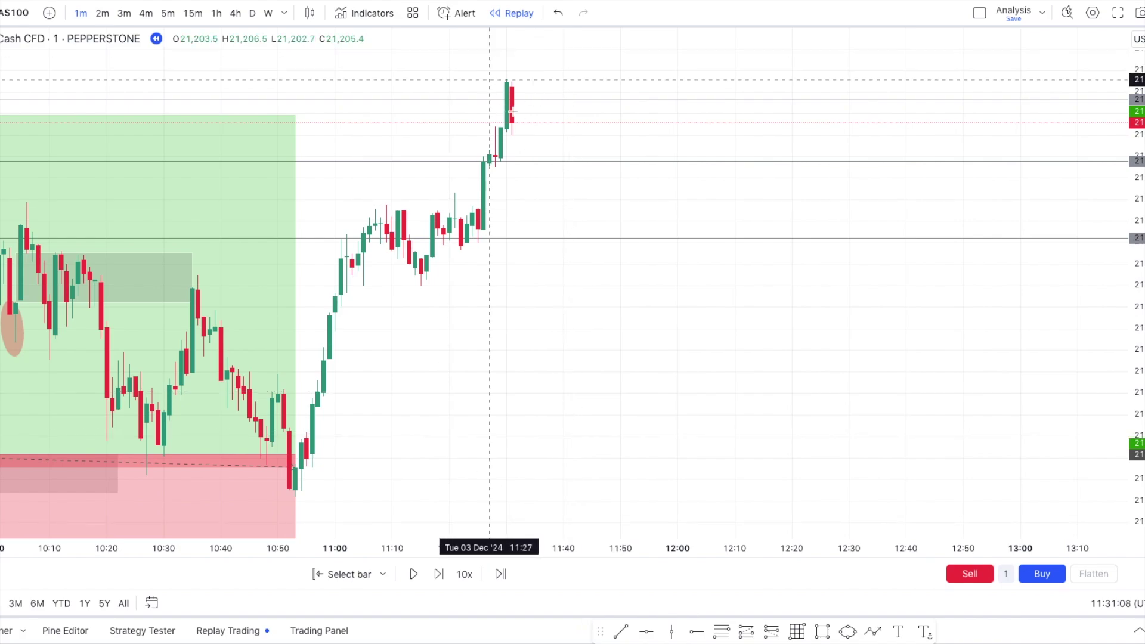
left_click(439, 574)
left_click(438, 574)
left_click(438, 574)
left_click(438, 574)
left_click(439, 575)
left_click(438, 574)
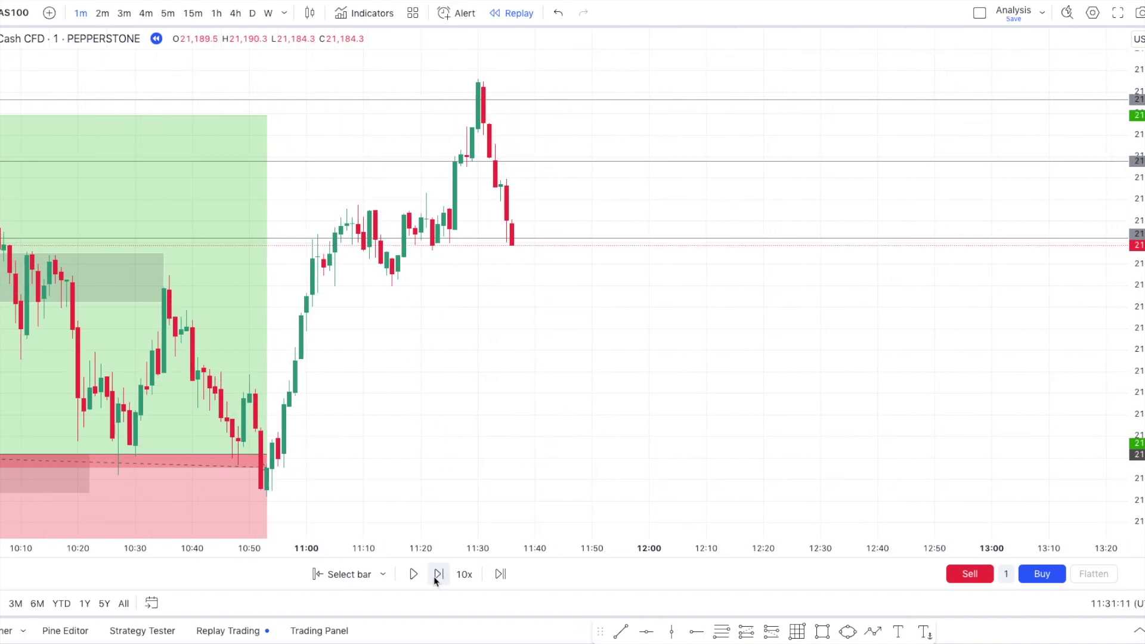
left_click(438, 574)
left_click(438, 574)
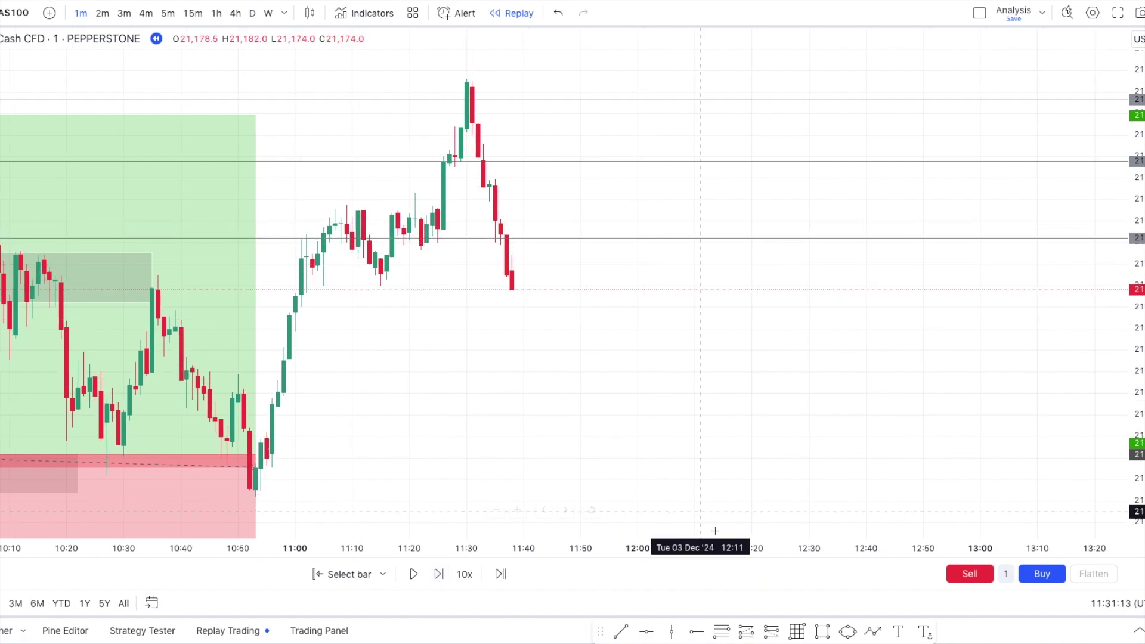
Draw a pink ellipse around the consolidation candles near 11:20
left_click(426, 211)
left_click(421, 263)
left_click(451, 250)
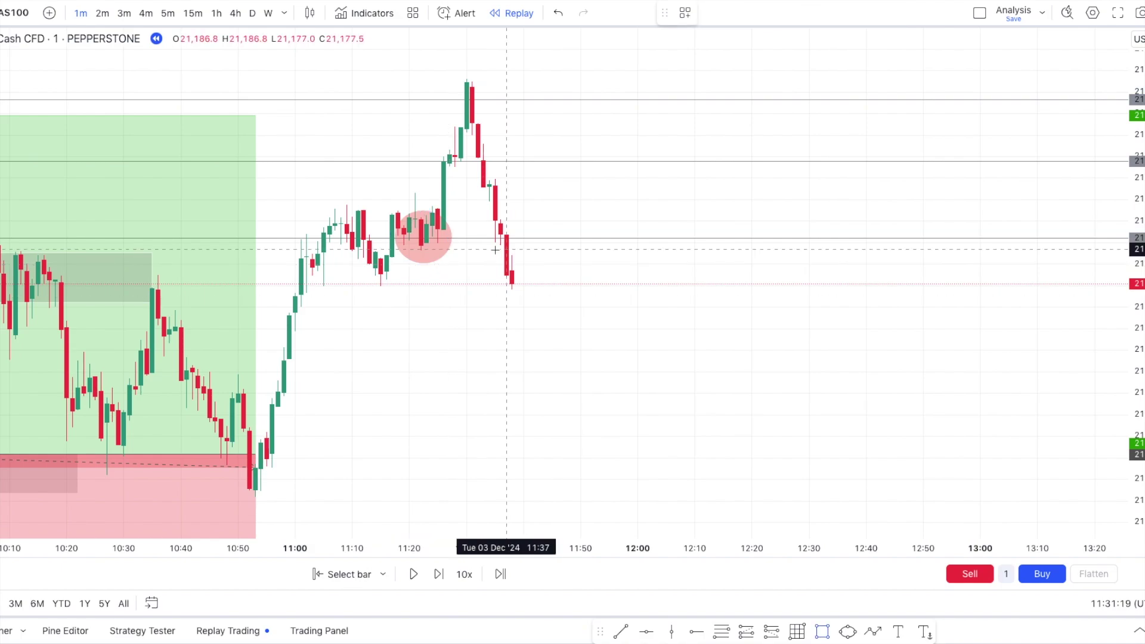
left_click(471, 195)
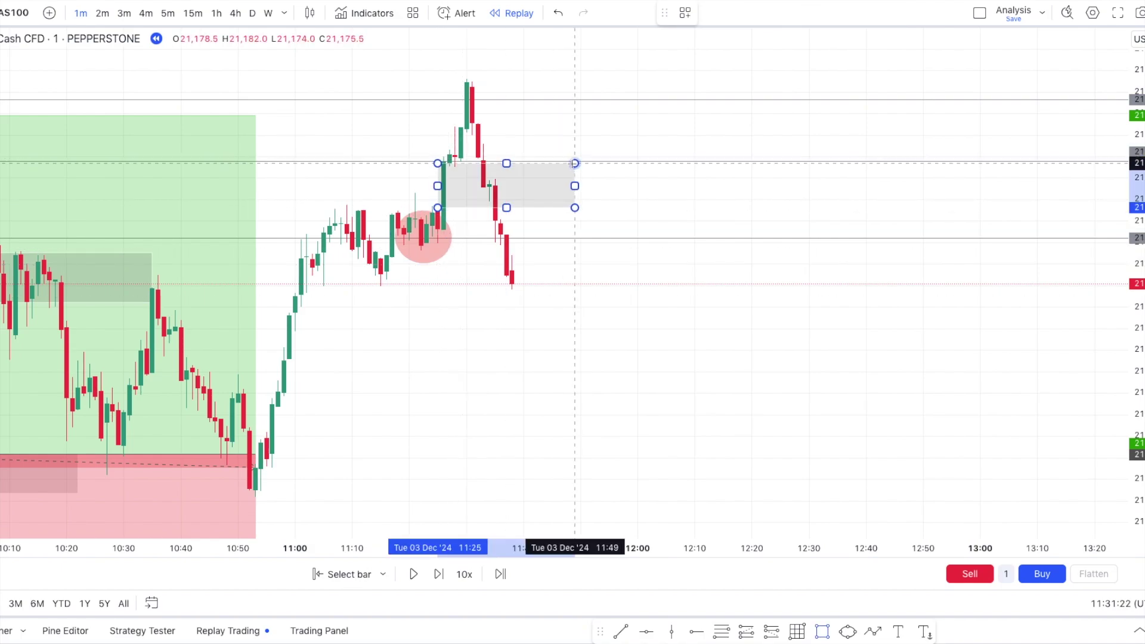
left_click(574, 163)
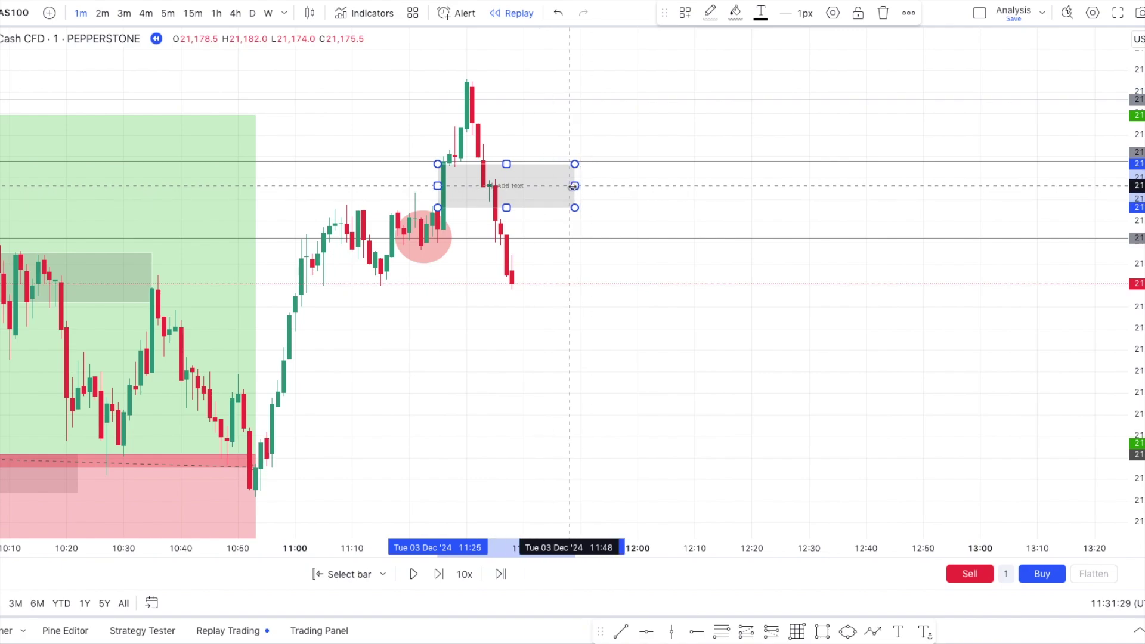
key("Delete")
left_click(722, 631)
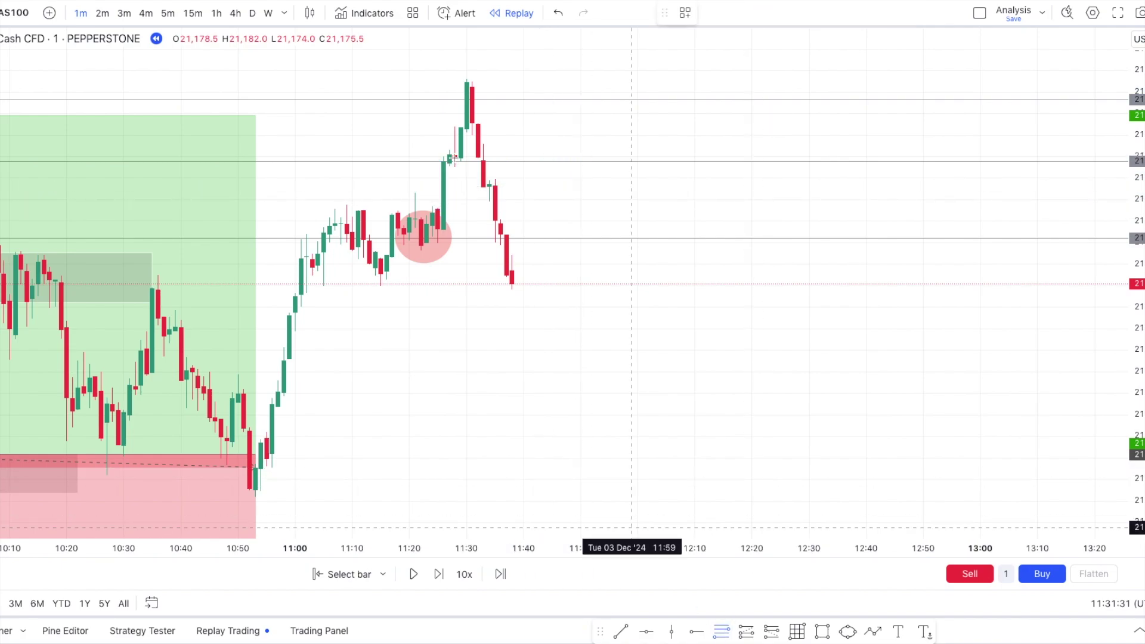
Draw a Fibonacci retracement from the 11:30 high to the 12:40 low
left_click(467, 78)
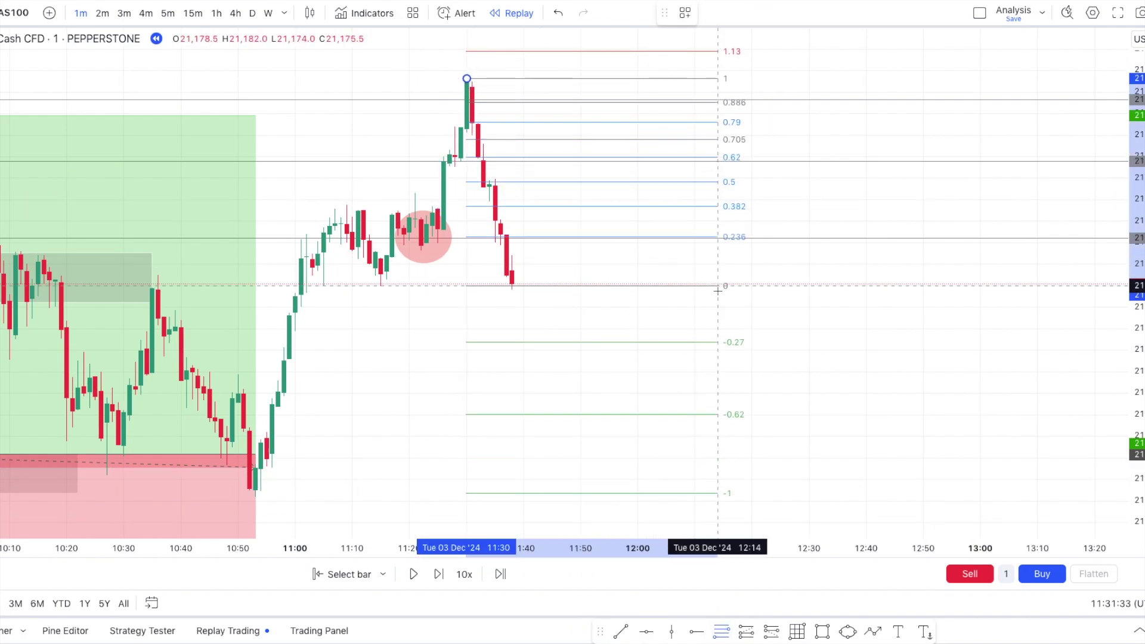
left_click(717, 291)
left_click(771, 328)
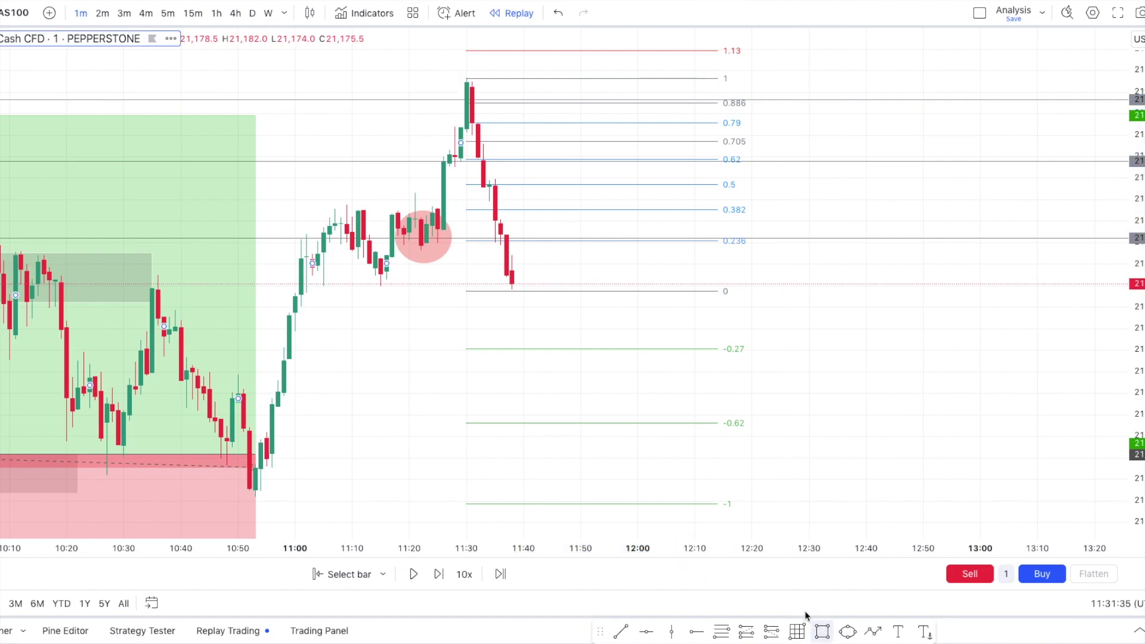
Draw a grey rectangle zone at the 0.79 Fib level
left_click(822, 631)
left_click(472, 134)
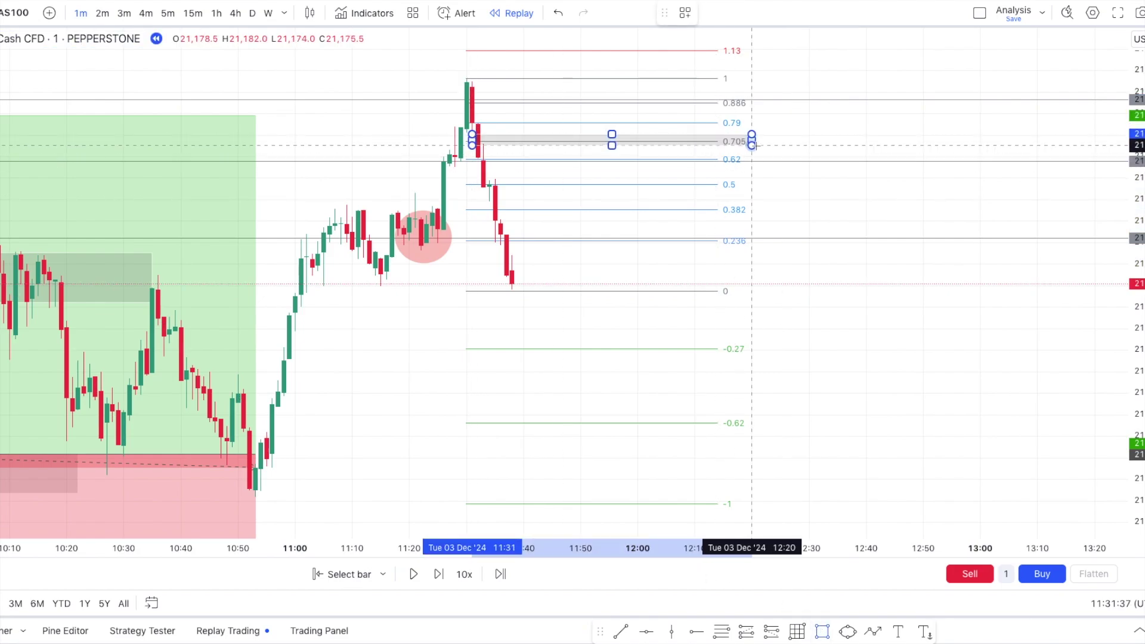
left_click(779, 144)
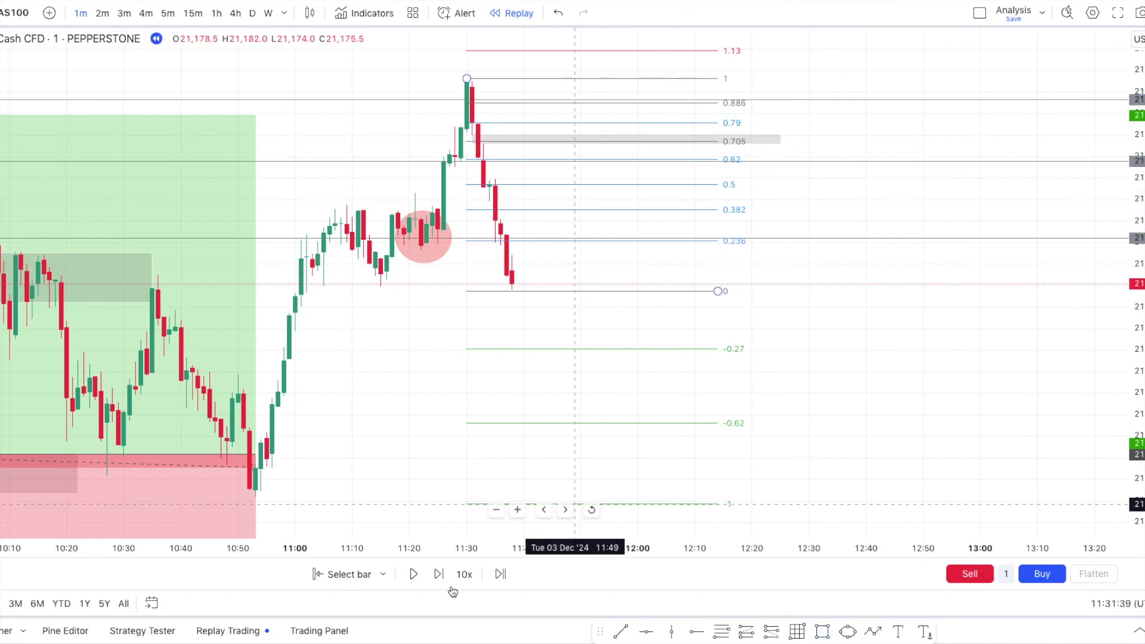
Replay forward to about 14:40 and extend the grey 0.79 zone to the latest bars
left_click(438, 574)
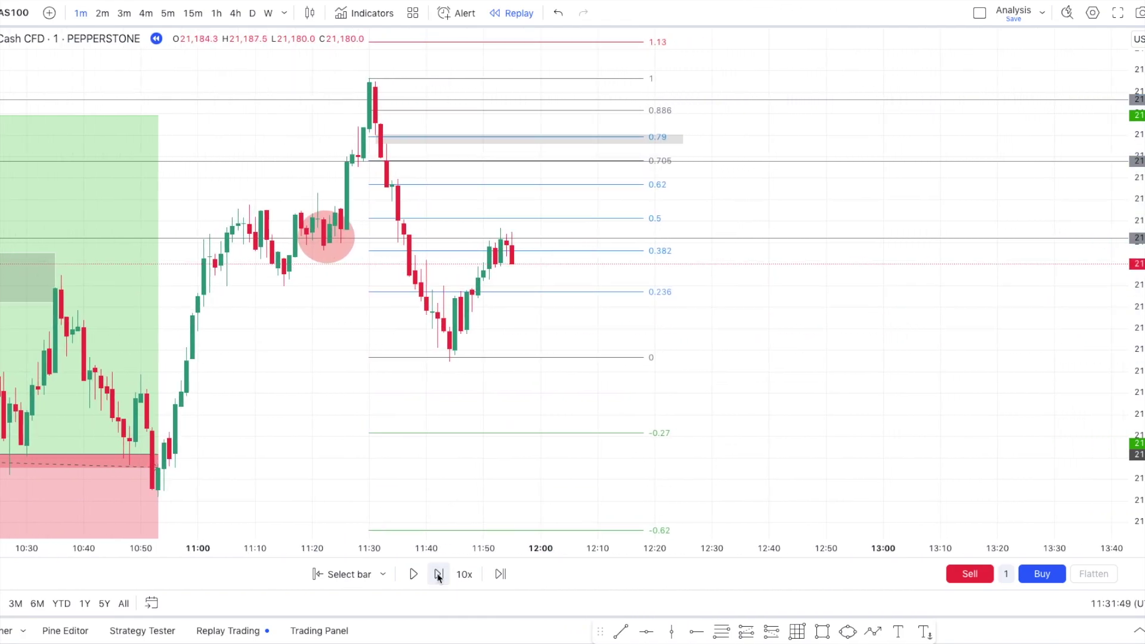
left_click(475, 423)
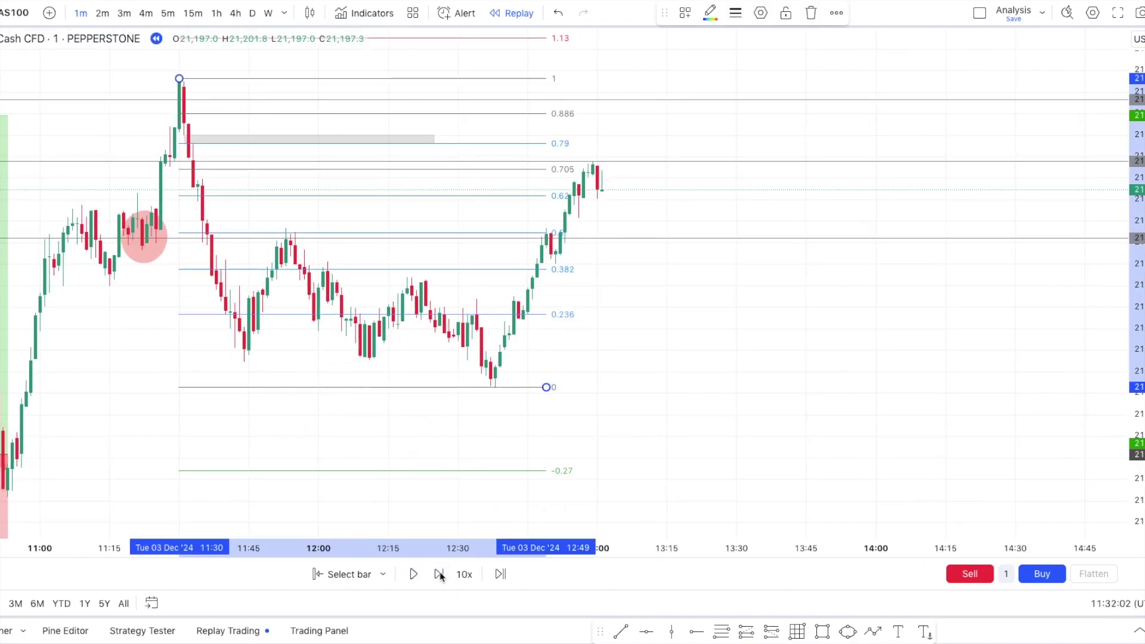
left_click(439, 574)
scroll(427, 384, "down", 3)
left_click(439, 572)
left_click(409, 138)
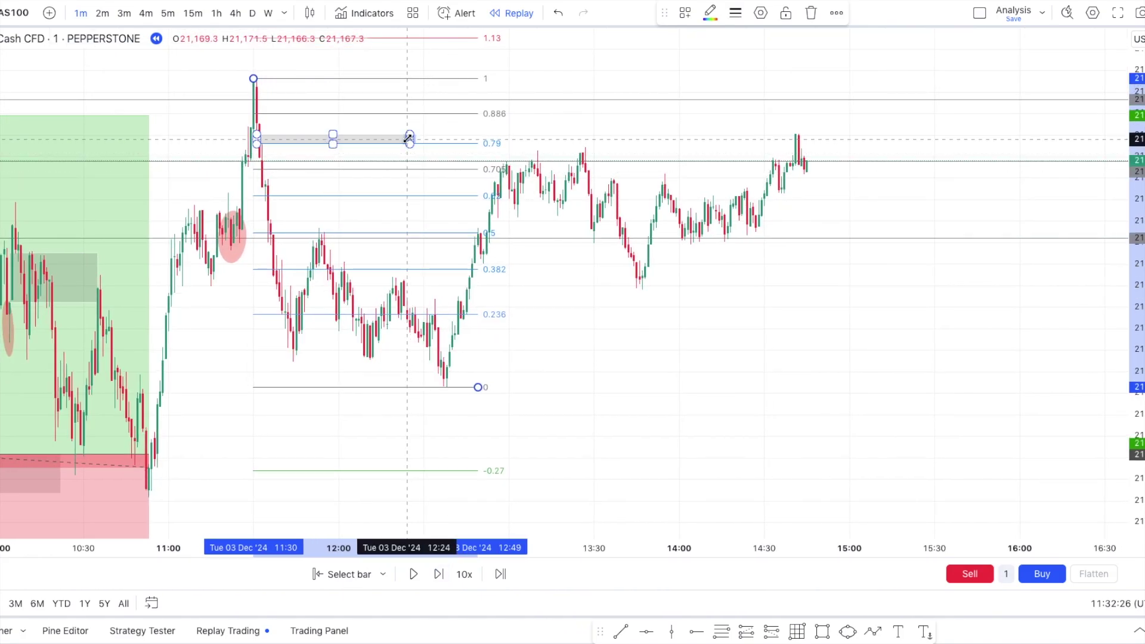
left_click_drag(409, 138, 849, 135)
left_click(874, 288)
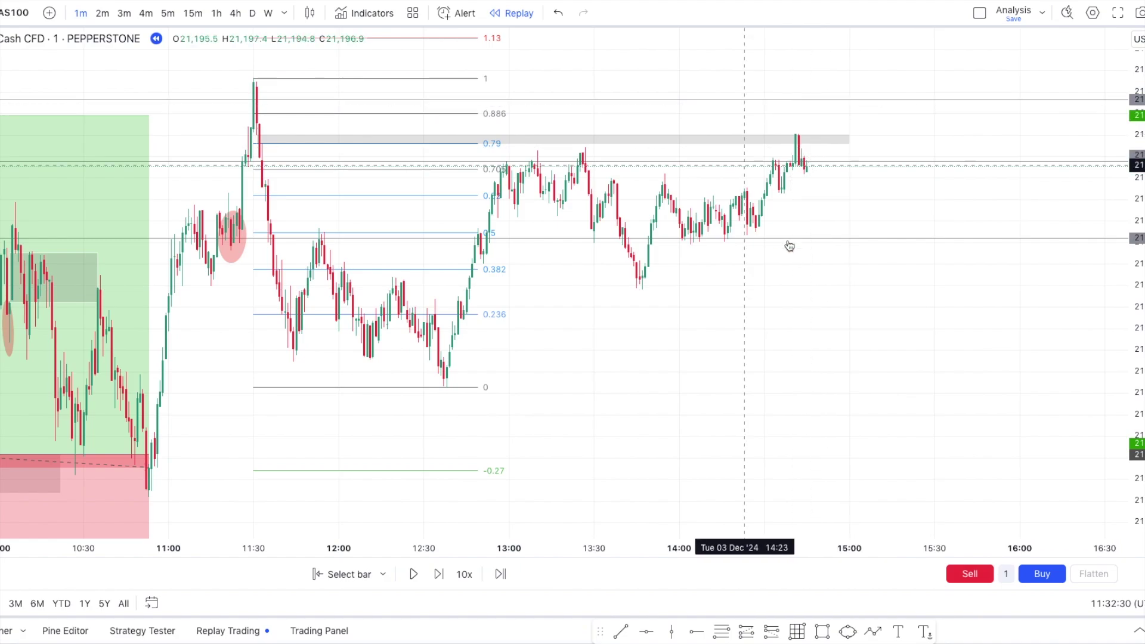
Place a short at the 14:41 candle by the 0.79 zone: 15.4-point stop, 30.5-point target, ~1.98 R/R
left_click(773, 631)
left_click(795, 143)
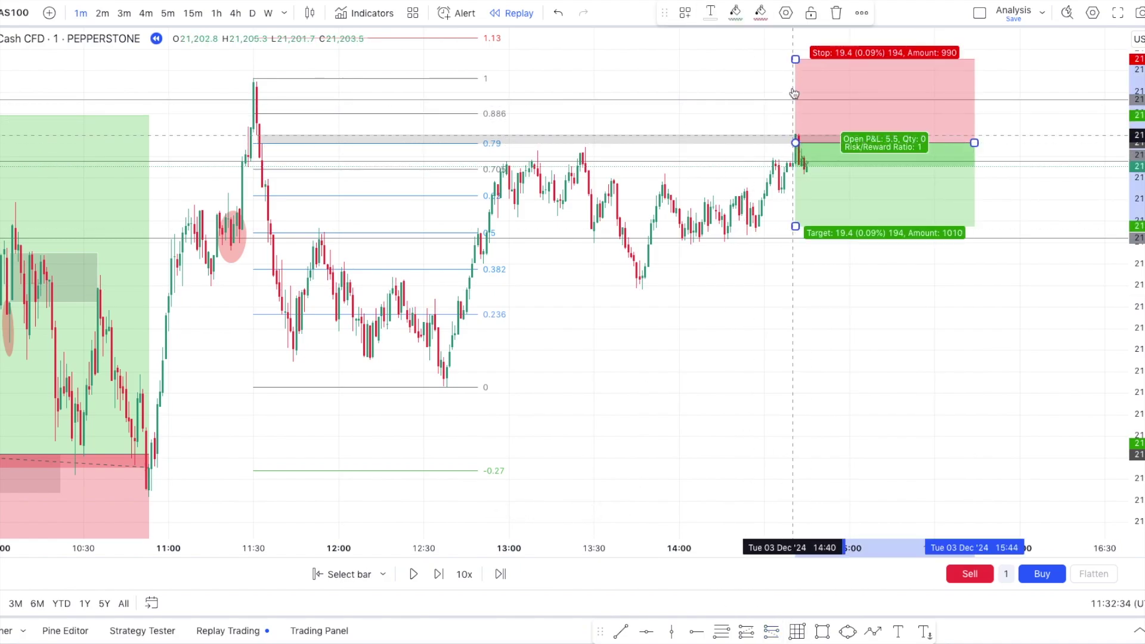
left_click_drag(795, 59, 795, 76)
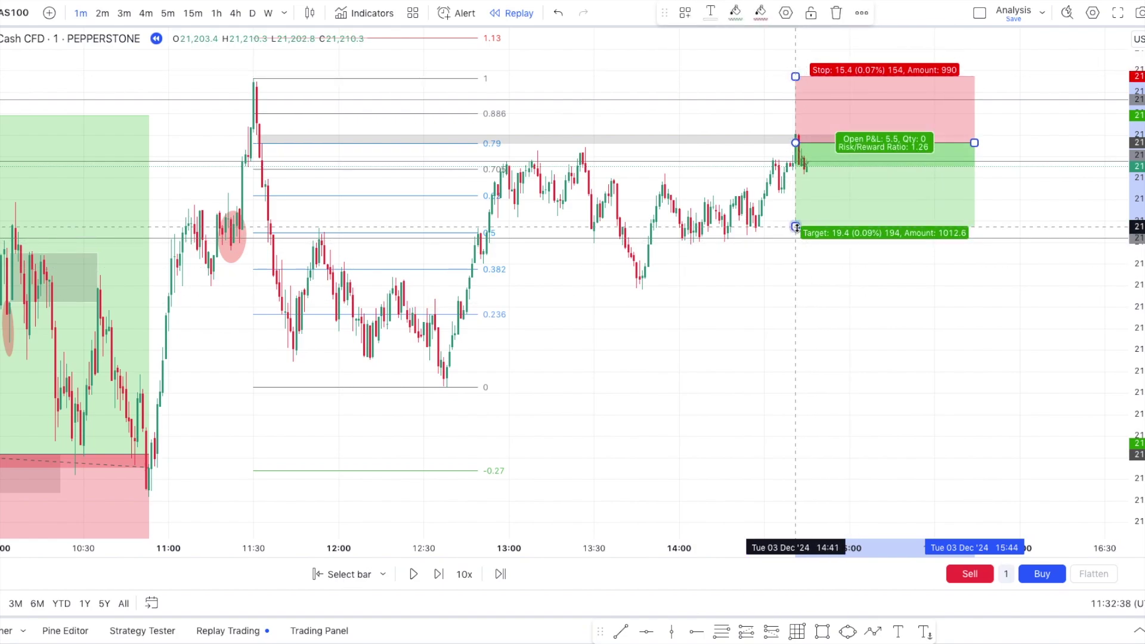
left_click_drag(796, 246, 796, 278)
left_click(746, 352)
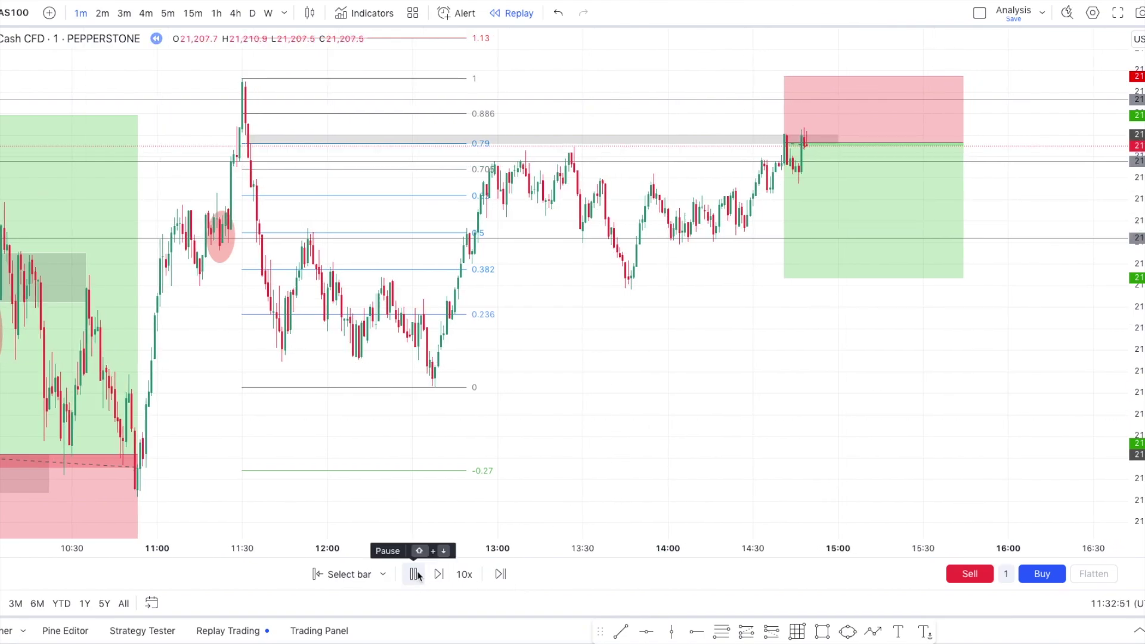
Step the replay until the short hits its stop, then switch to 5-minute bars and stop playback
left_click(418, 574)
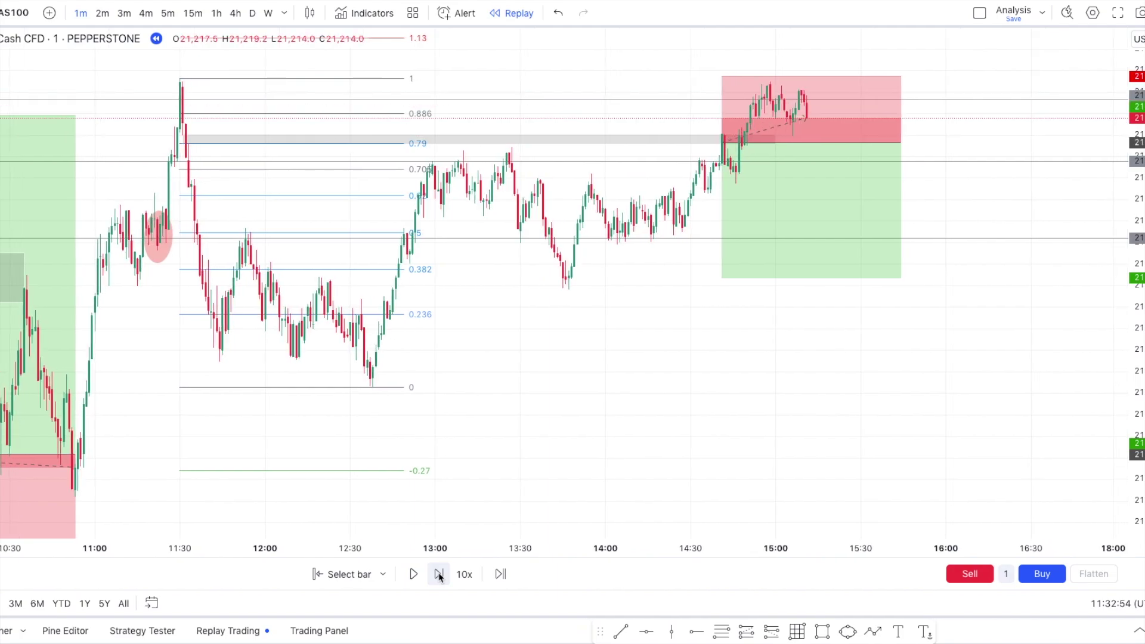
left_click(438, 575)
left_click(439, 574)
left_click(439, 574)
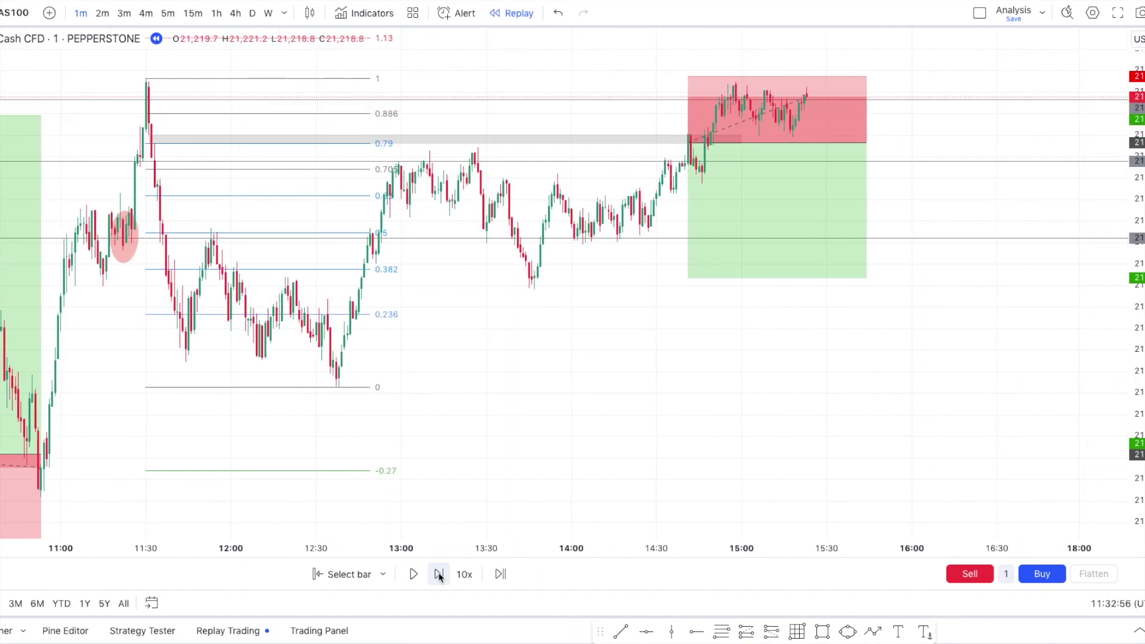
left_click(438, 574)
left_click(438, 574)
left_click(438, 574)
left_click(439, 575)
left_click(438, 575)
left_click(439, 575)
left_click(438, 574)
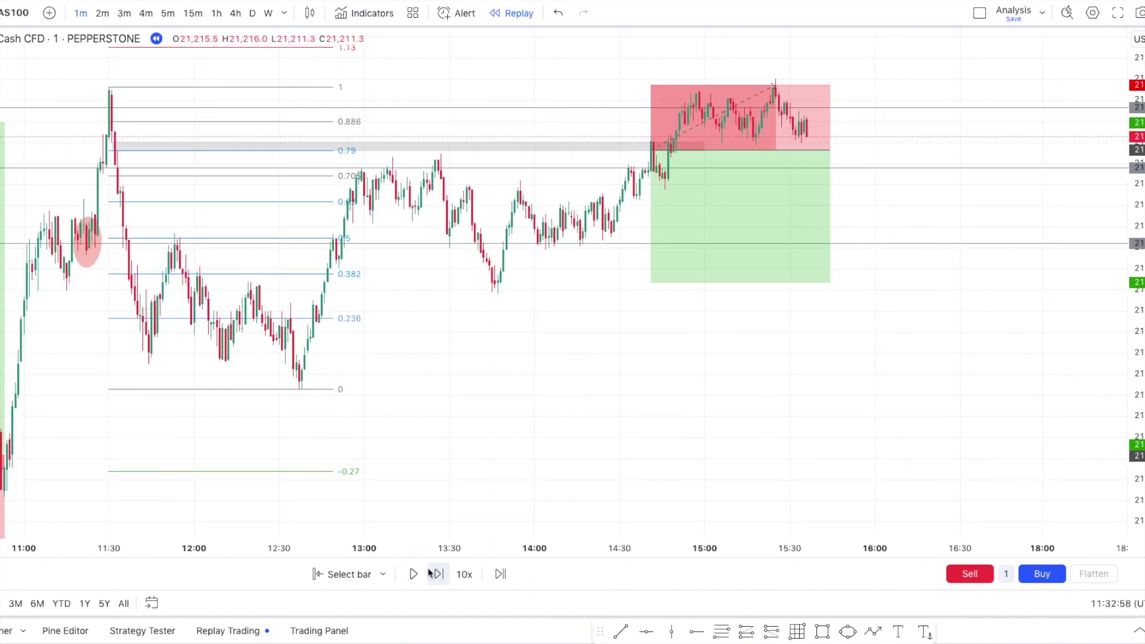
left_click(168, 12)
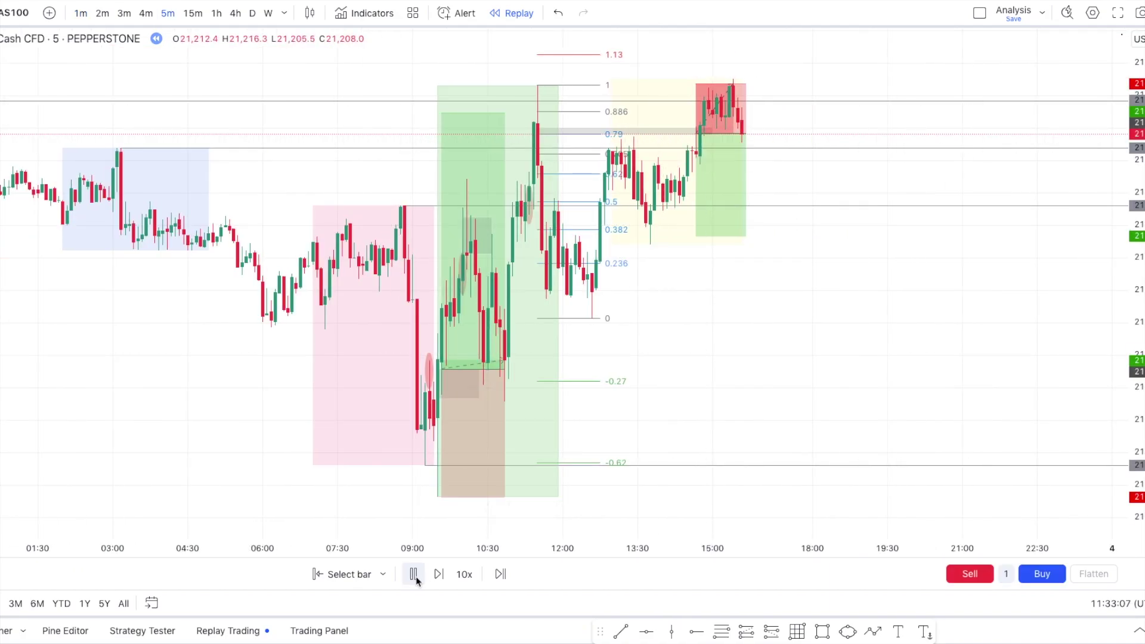
left_click(415, 576)
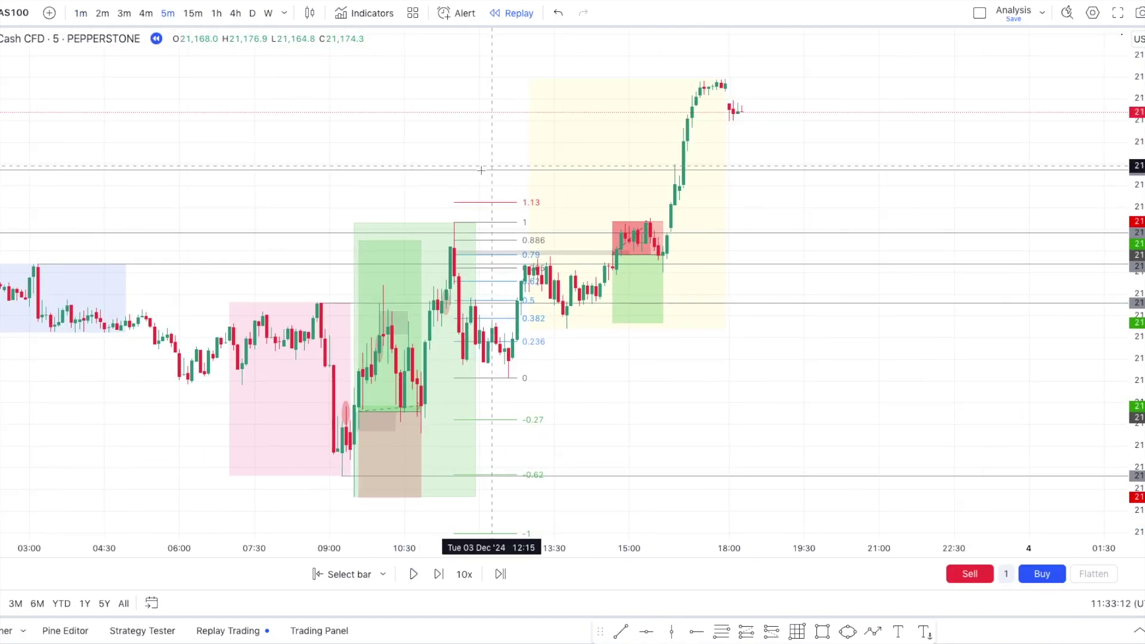
Zoom the 5-minute chart out to show the sessions leading into the trade day
scroll(706, 228, "up", 1)
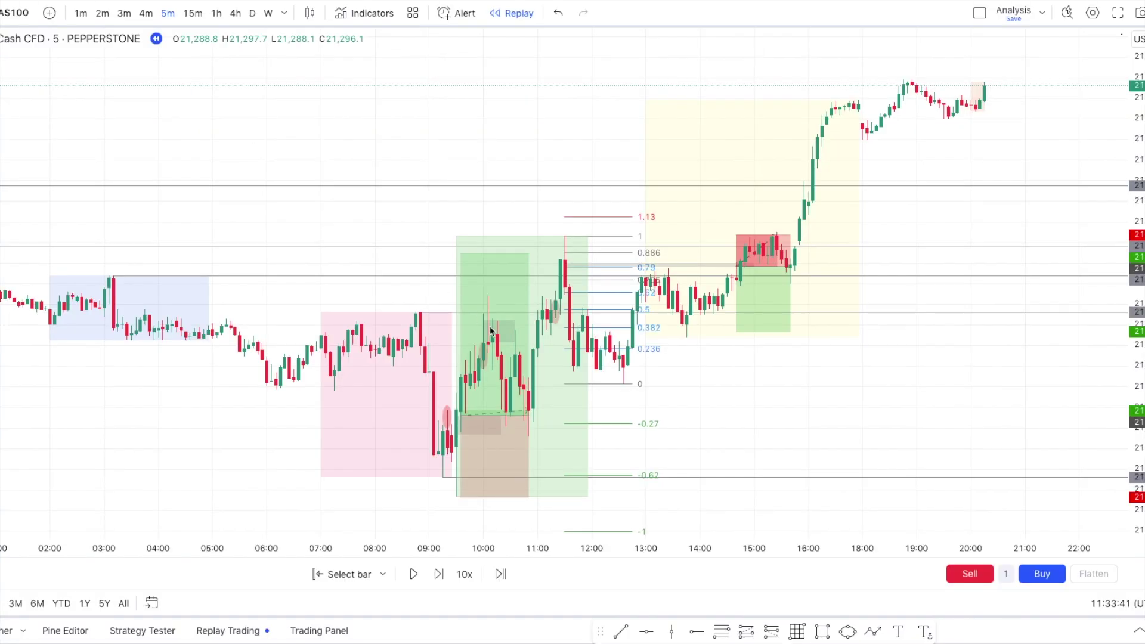
scroll(490, 330, "down", 5)
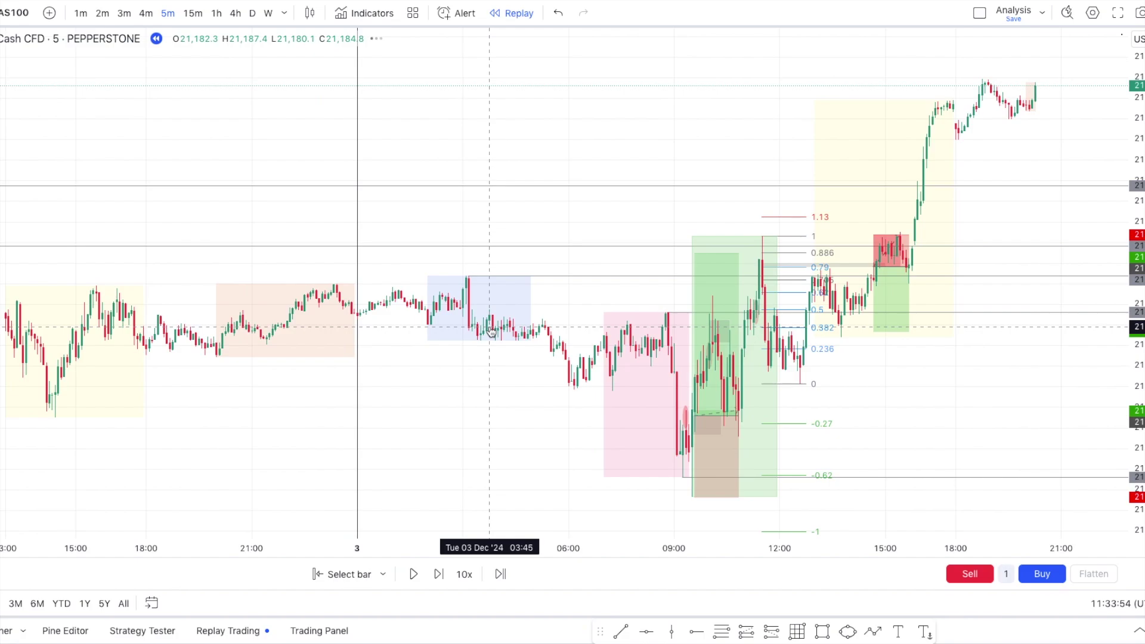
Compress the chart to bring the Fib extension levels down to -2.5 into view
scroll(490, 332, "down", 2)
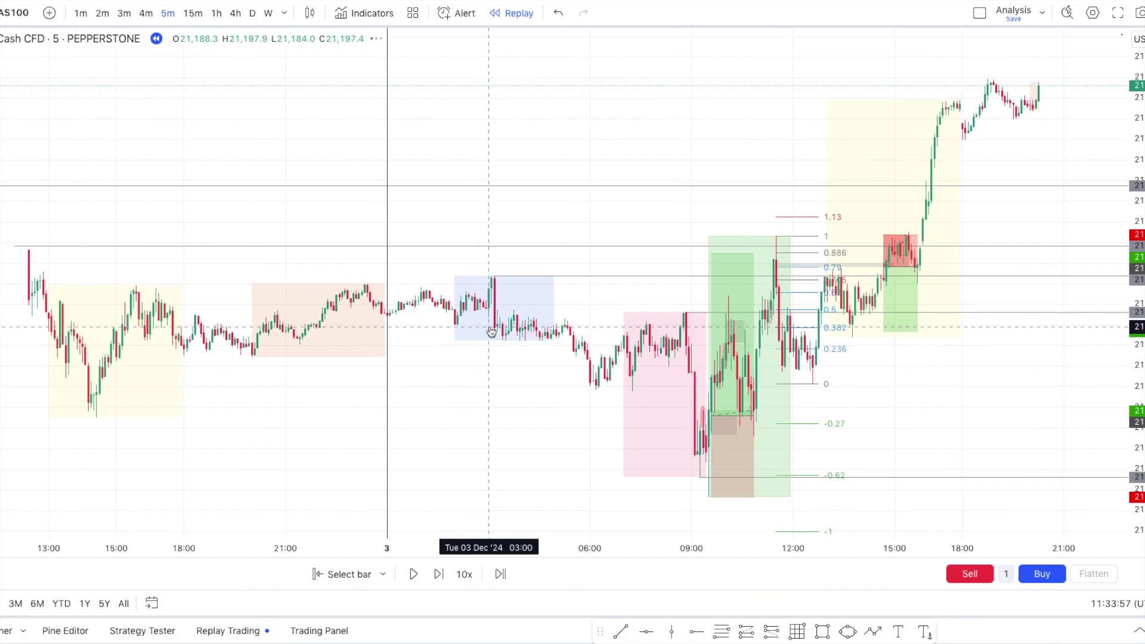